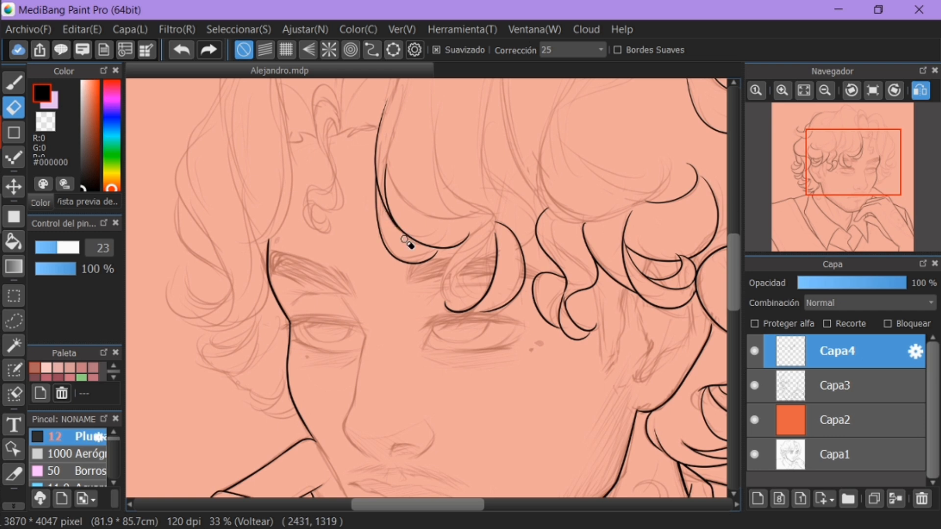
Ink the curl line falling over the brow with the 12 px Pluma brush on Capa4 and erase its overlaps
key(b)
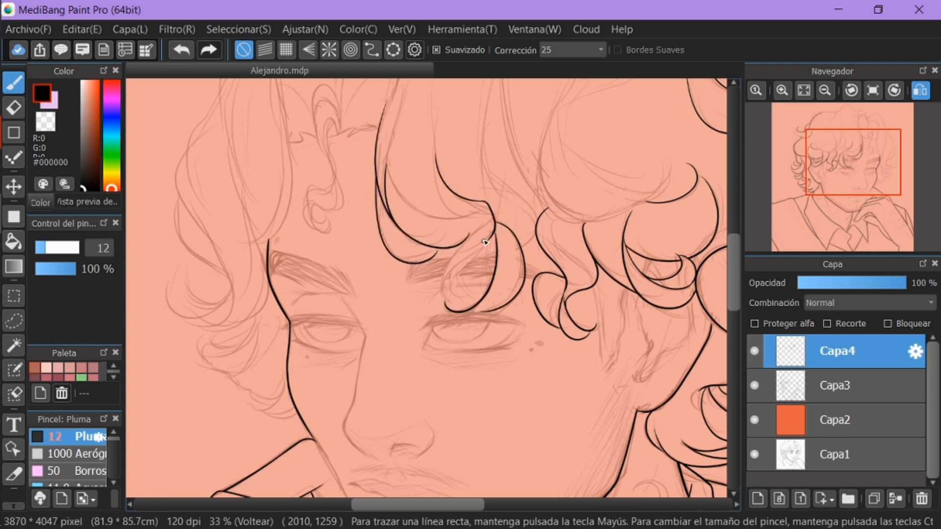
key(e)
drag(206, 172, 328, 197)
Ink the long wavy lock that hangs beside the temple and ends in an upturned curl
key(b)
drag(299, 219, 352, 312)
drag(342, 116, 345, 310)
key(ctrl+z)
mouse_move(342, 116)
mouse_down()
mouse_move(298, 189)
mouse_move(352, 330)
mouse_up()
key(ctrl+z)
drag(306, 230, 341, 334)
drag(411, 309, 493, 349)
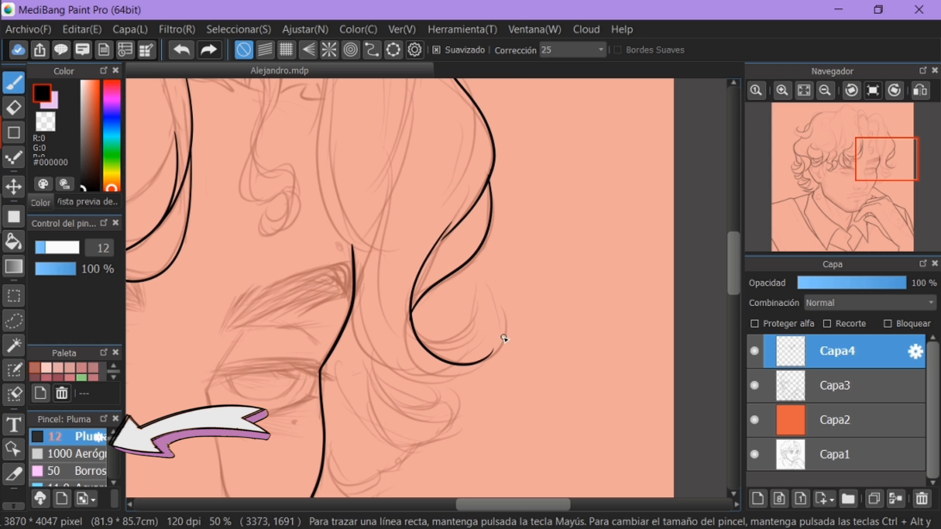
Ink the curved strand running along the temple beneath the wavy lock
mouse_move(885, 162)
mouse_down()
mouse_move(877, 185)
mouse_move(884, 171)
mouse_up()
mouse_move(376, 200)
mouse_down()
mouse_move(425, 263)
mouse_move(518, 252)
mouse_up()
key(ctrl+z)
drag(385, 195, 487, 260)
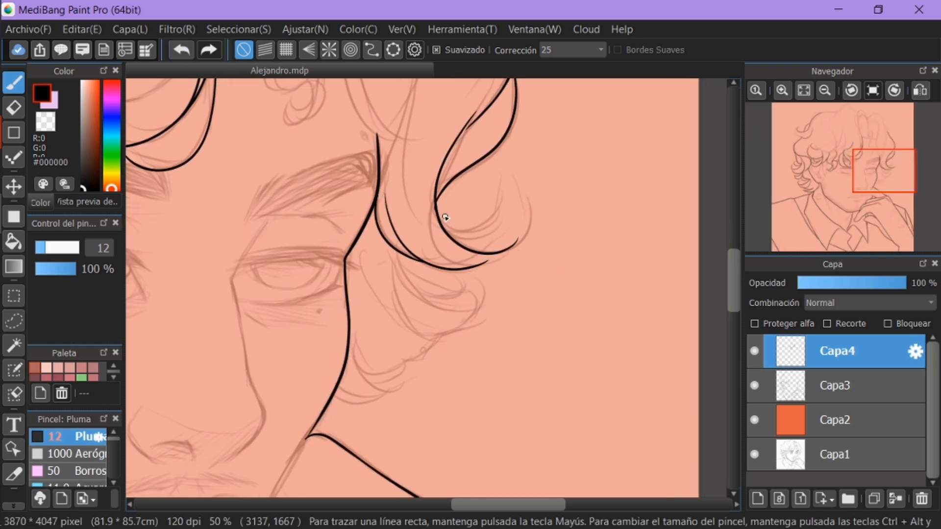
Ink the small curls beside the cheek, from under the wavy lock down to the last tuft above the hand
click(14, 107)
key(b)
mouse_move(427, 269)
mouse_down()
mouse_move(449, 189)
mouse_move(497, 203)
mouse_up()
click(13, 320)
key(b)
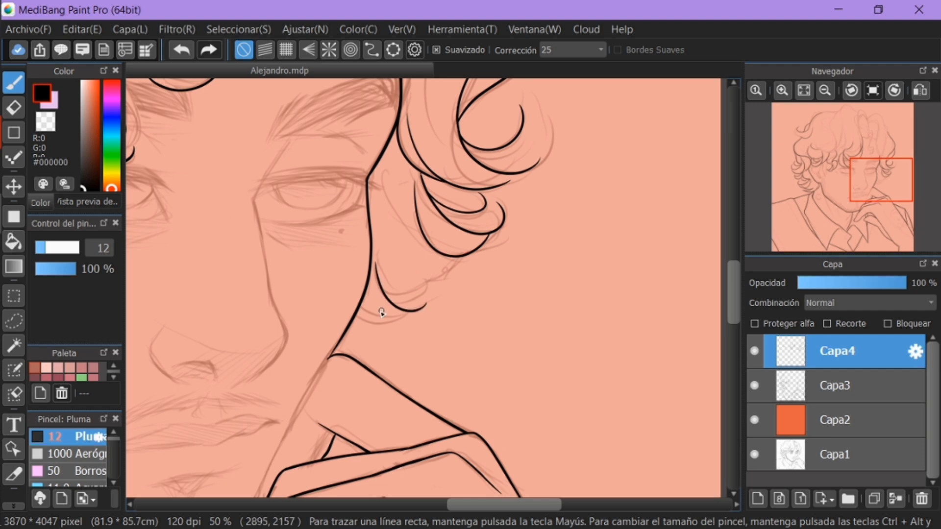
drag(375, 262, 442, 273)
Ink the arched lock above the forehead, redrawing its outer line and adding the inner strand
drag(392, 264, 456, 113)
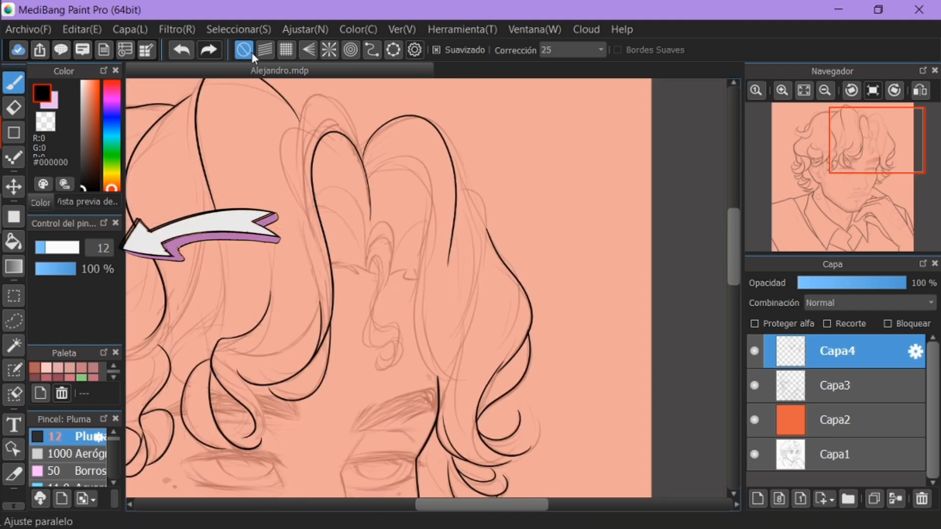
key(ctrl+z)
drag(364, 164, 455, 299)
drag(427, 160, 371, 267)
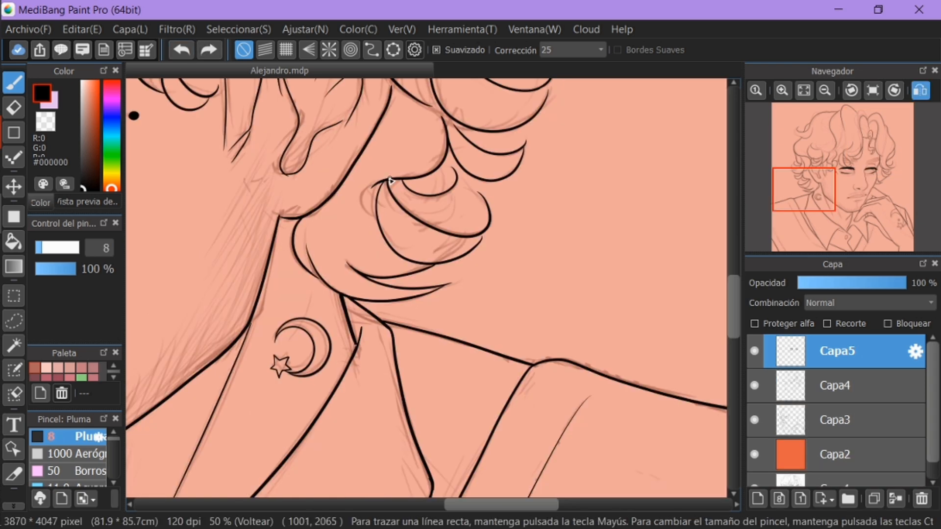
Add strands inside the curls around the ear and neck with the 8 px Pluma brush on Capa5
click(181, 53)
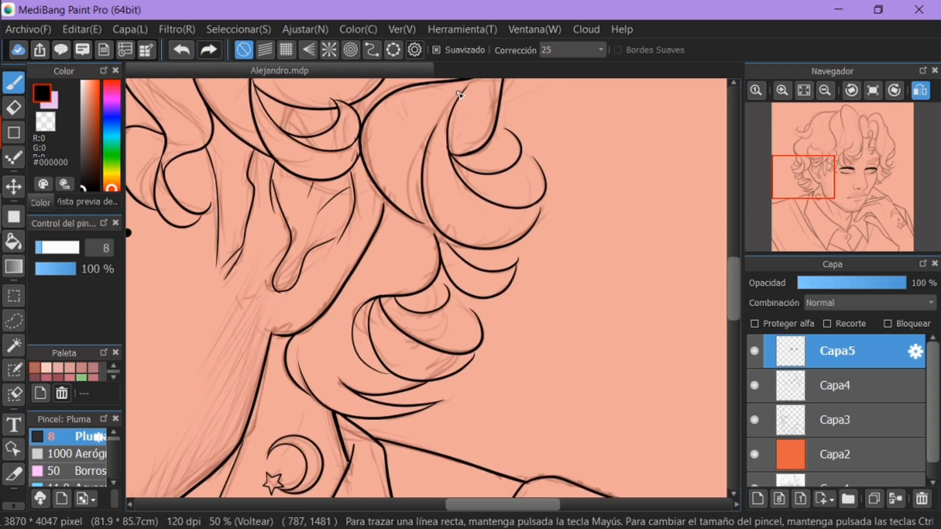
mouse_move(461, 93)
mouse_down()
mouse_move(409, 171)
mouse_move(421, 135)
mouse_up()
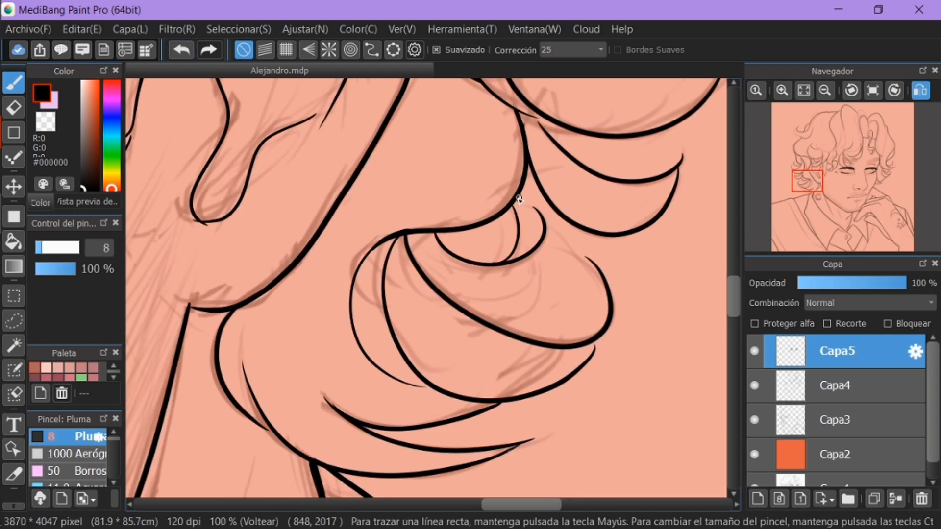
drag(516, 203, 554, 229)
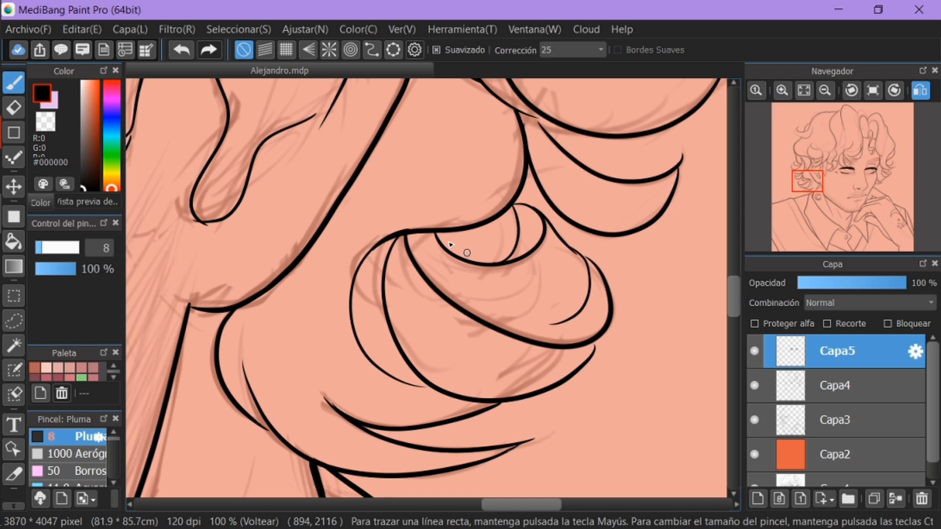
drag(516, 265, 482, 300)
drag(498, 297, 474, 350)
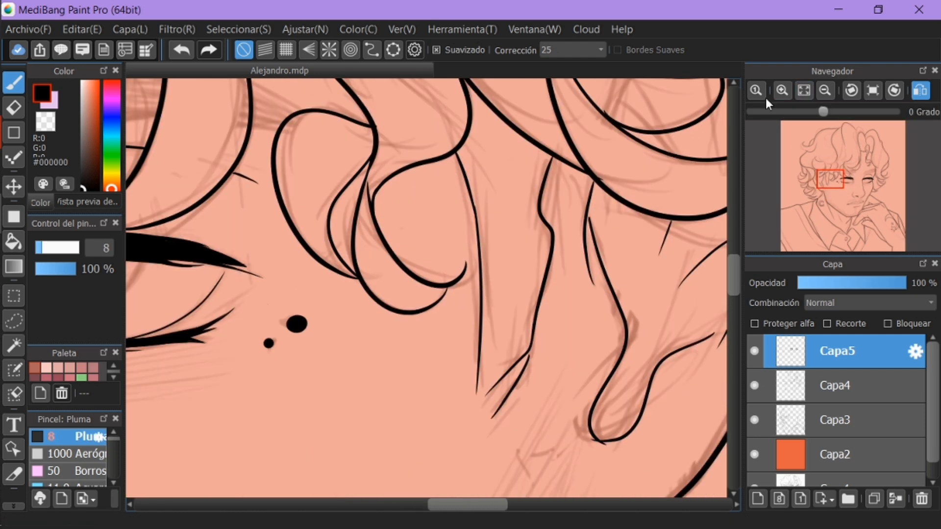
drag(384, 266, 463, 239)
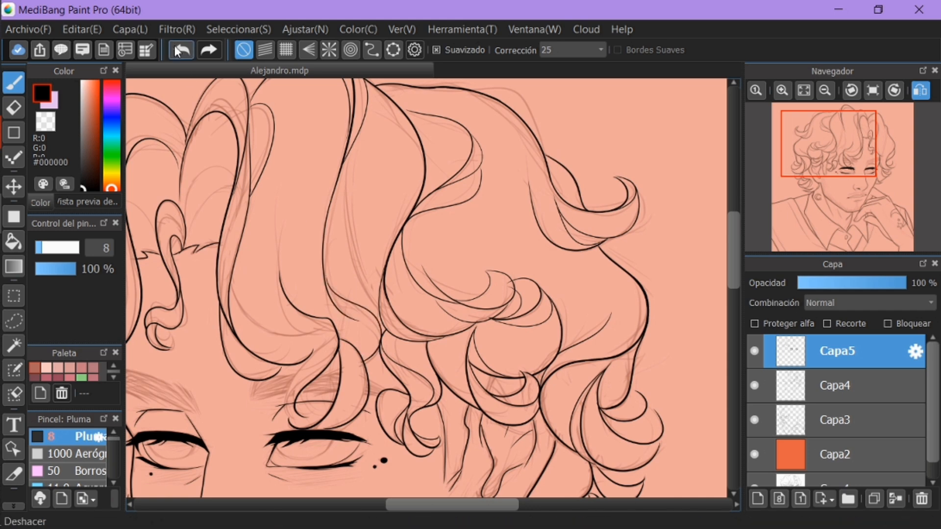
Add thin inner strand lines to the long locks of the fringe above the eye
drag(324, 267, 373, 365)
drag(344, 156, 385, 317)
key(ctrl+z)
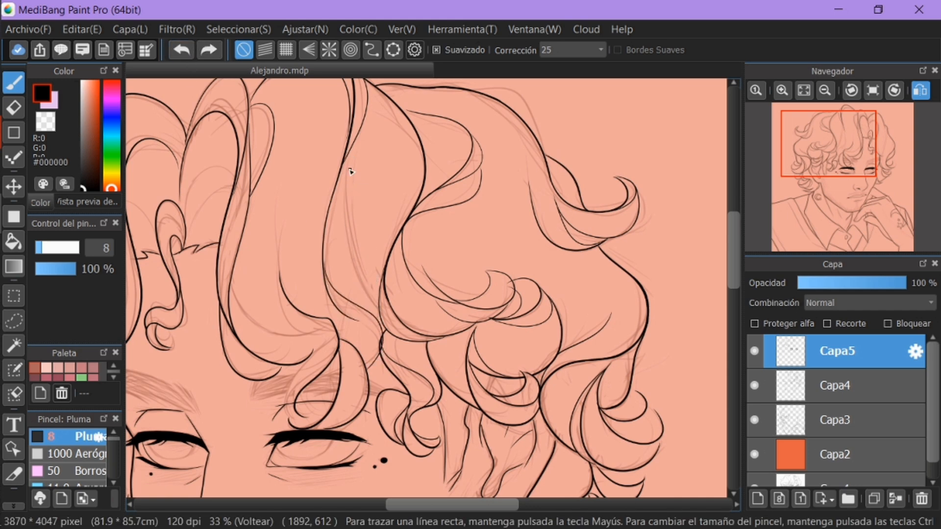
drag(343, 158, 356, 282)
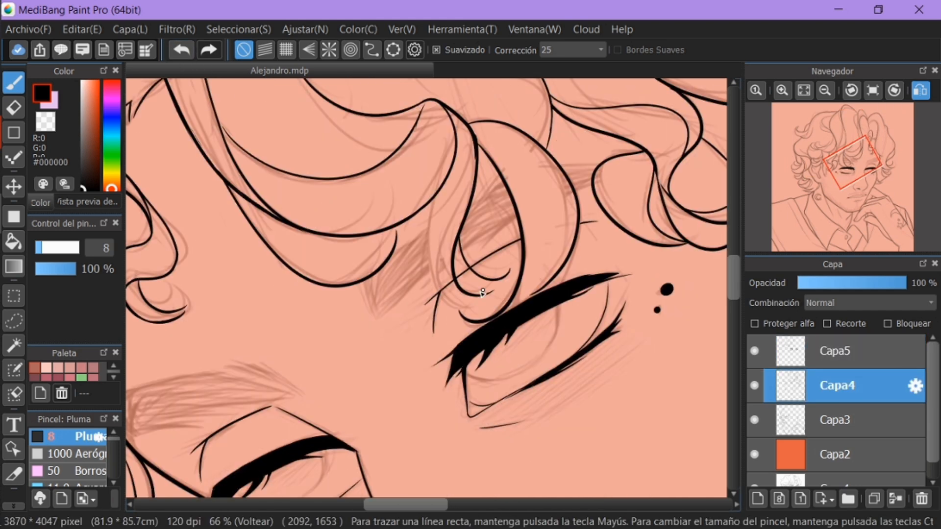
Ink inner strands in the curl over the brow and in the outer lock beside the forehead on Capa4
drag(435, 199, 466, 309)
key(ctrl+z)
click(209, 50)
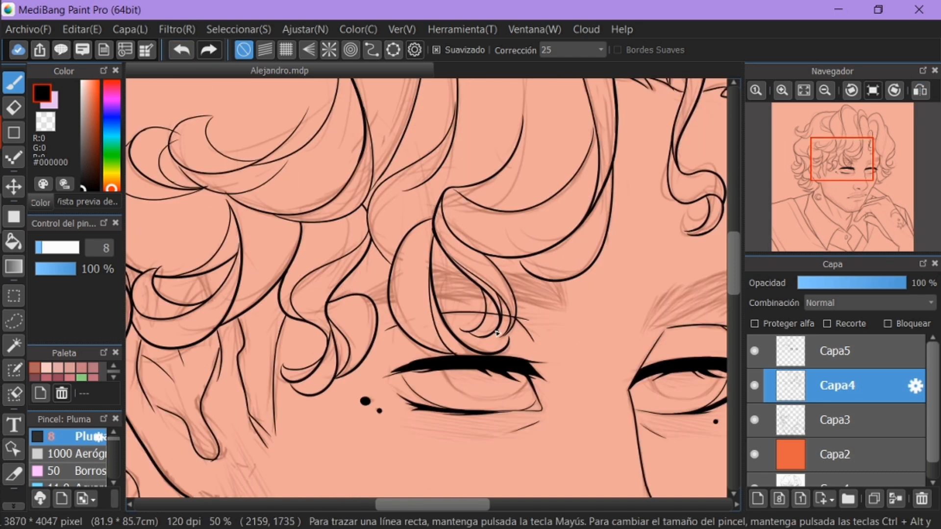
key(ctrl+z)
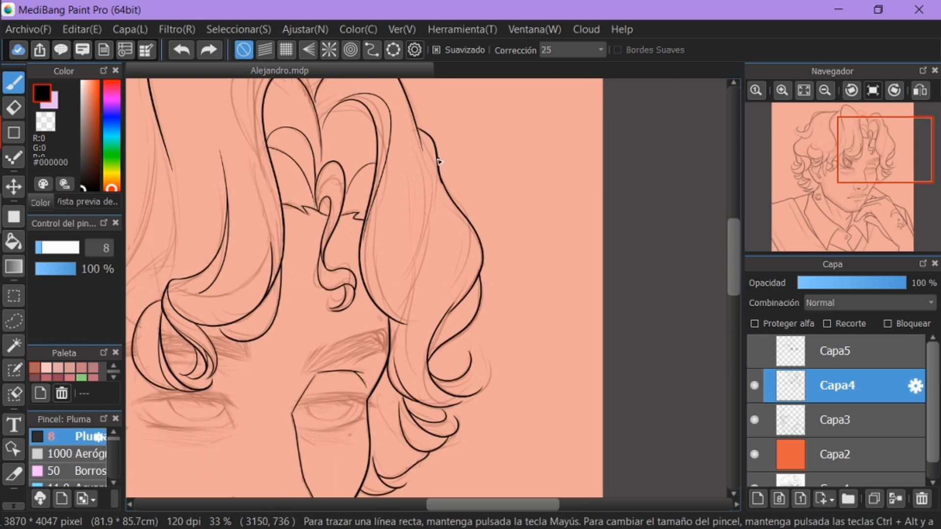
drag(437, 165, 417, 254)
drag(376, 200, 435, 295)
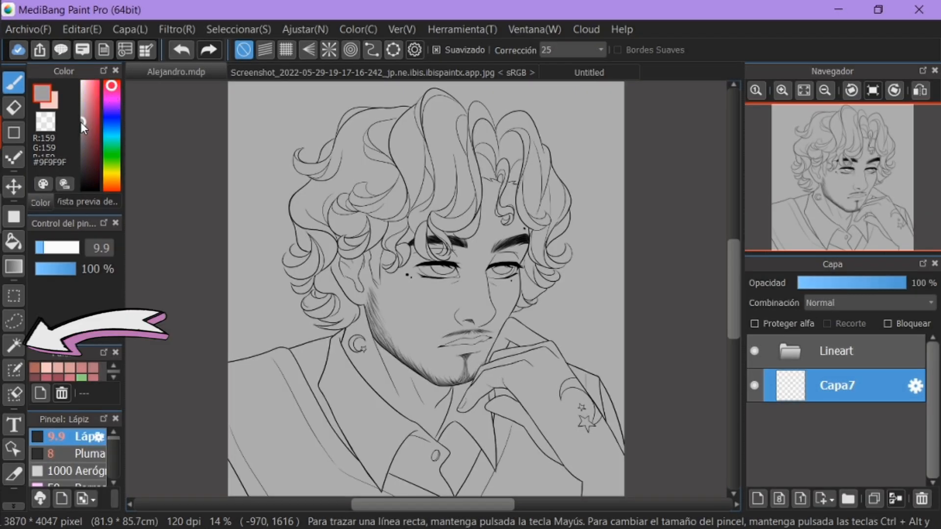
Select the background around the figure with the Magic Wand and subtract the open side curl, closing its gap with the Lasso
click(13, 346)
click(298, 214)
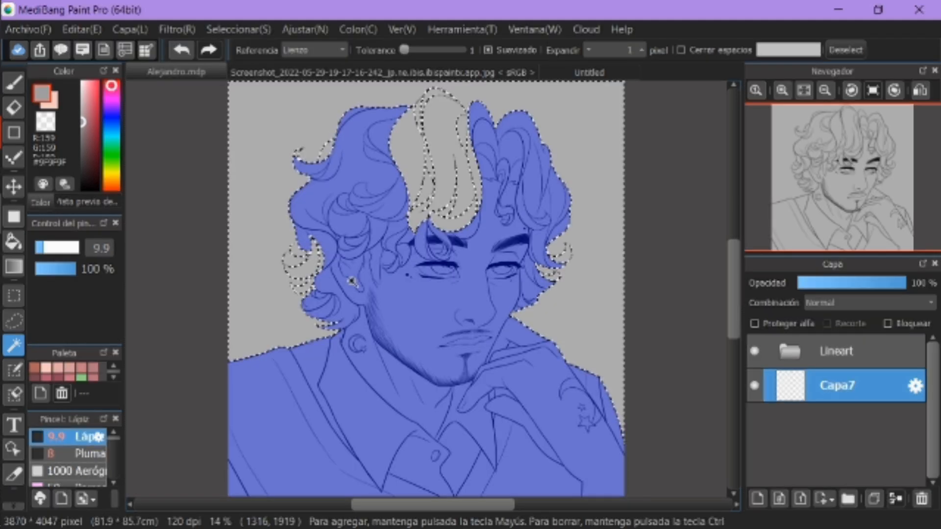
click(13, 320)
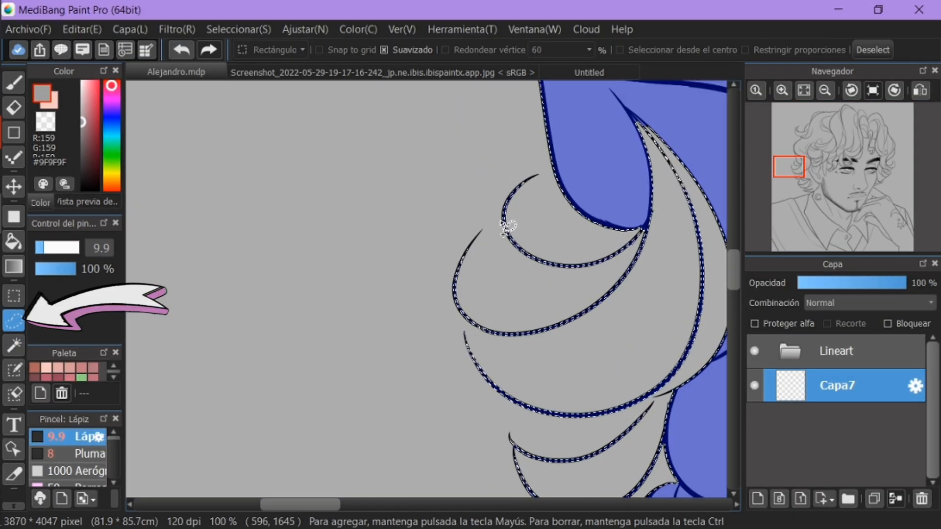
mouse_move(501, 213)
mouse_down()
mouse_move(473, 285)
mouse_move(503, 214)
mouse_move(483, 237)
mouse_move(502, 245)
mouse_up()
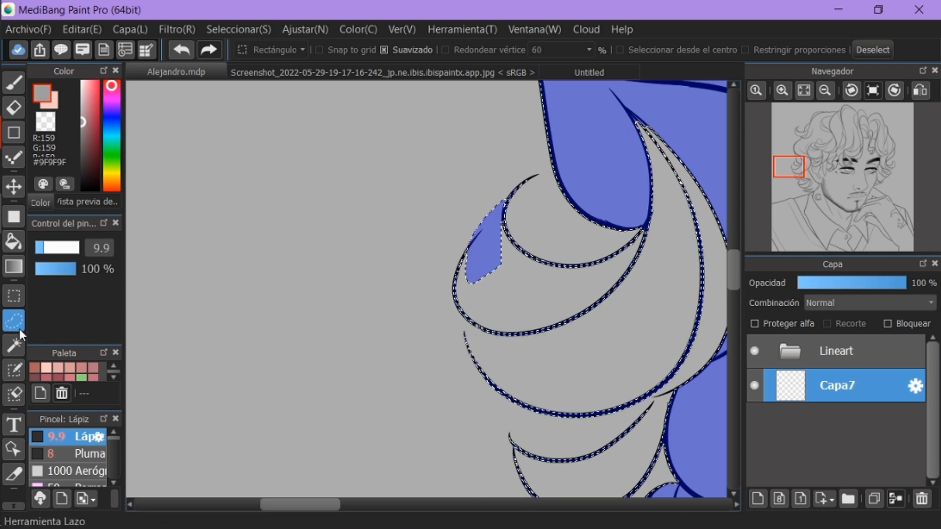
key(w)
click(549, 319)
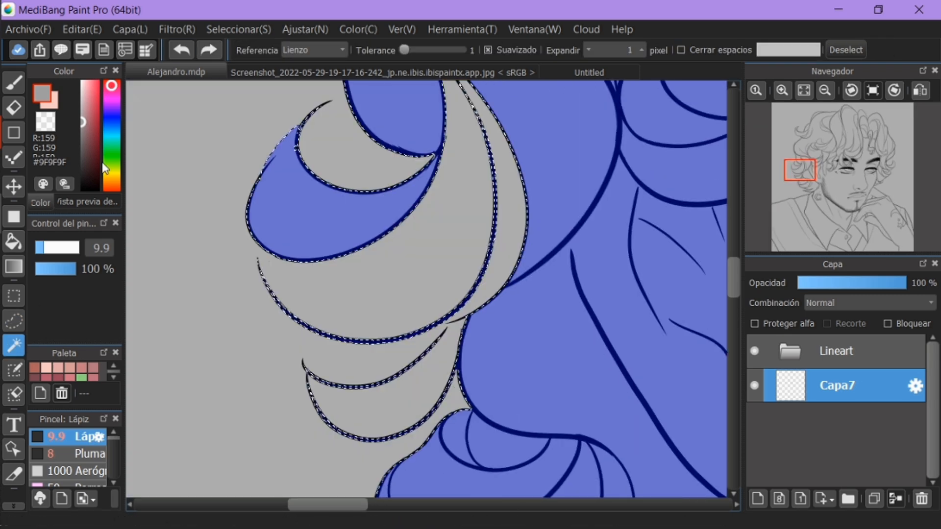
Close the gaps of the lower side curls with the Lasso and subtract their interiors from the background selection
click(182, 53)
key(l)
mouse_move(460, 321)
mouse_down()
mouse_move(479, 332)
mouse_move(457, 305)
mouse_up()
drag(435, 325, 445, 312)
mouse_move(262, 248)
mouse_down()
mouse_move(267, 291)
mouse_move(258, 240)
mouse_move(269, 269)
mouse_up()
click(182, 51)
key(w)
ctrl+click(363, 294)
ctrl+click(385, 407)
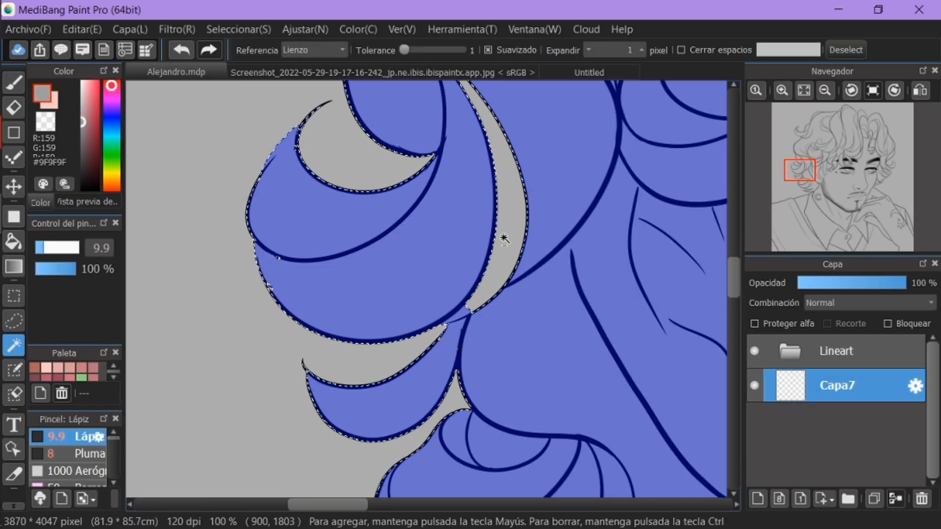
ctrl+click(504, 237)
click(13, 321)
mouse_move(252, 238)
mouse_down()
mouse_move(277, 262)
mouse_move(268, 282)
mouse_up()
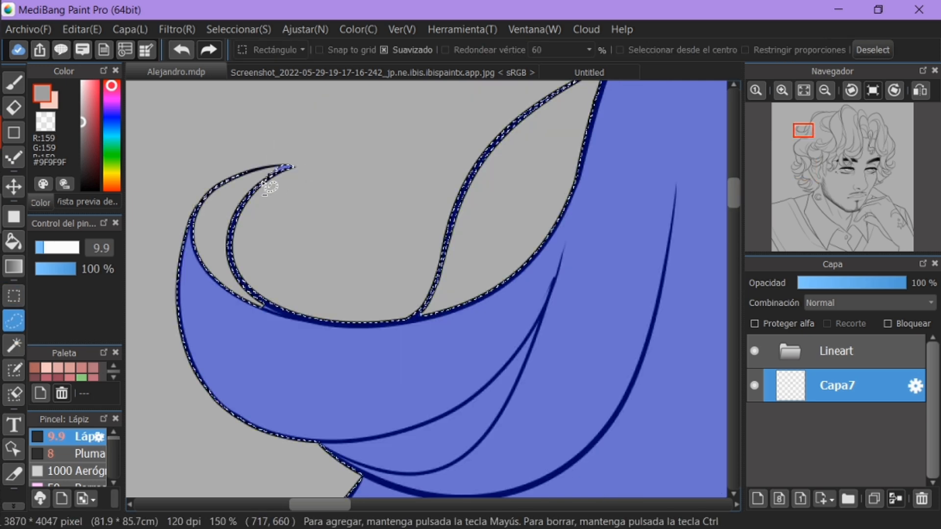
Subtract the flicked upper curl and the open lock on the crown from the background selection
key(w)
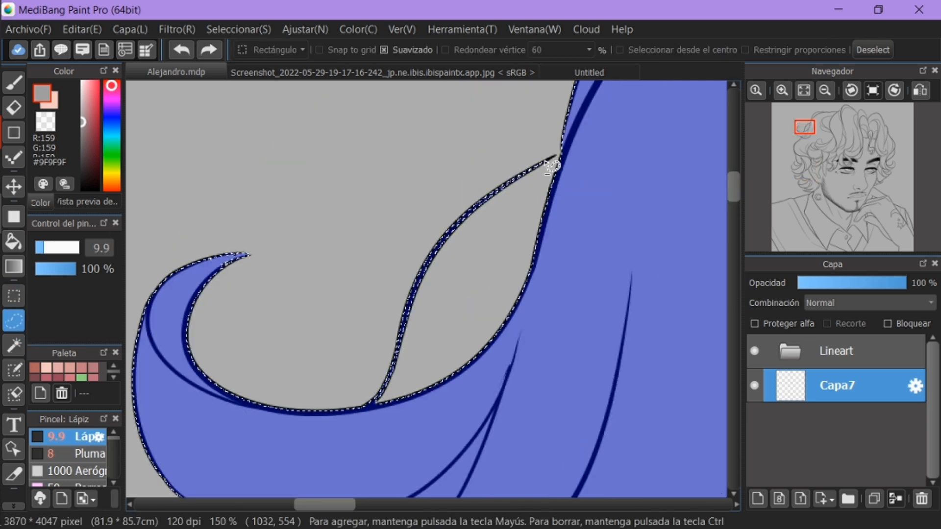
click(14, 345)
ctrl+click(441, 311)
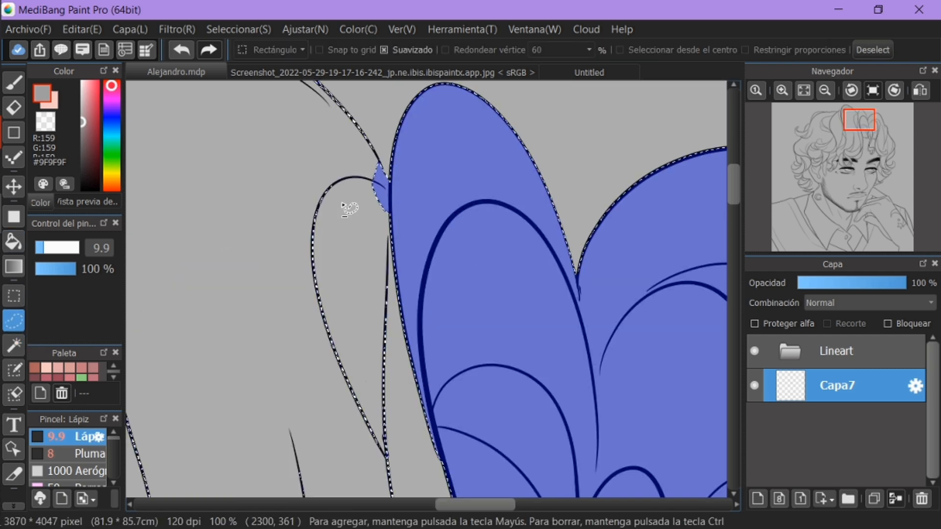
key(w)
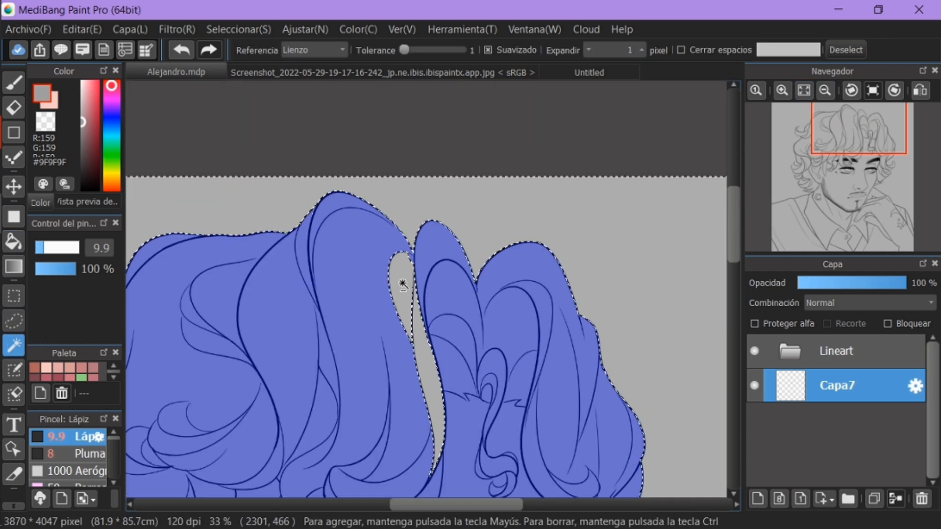
click(803, 90)
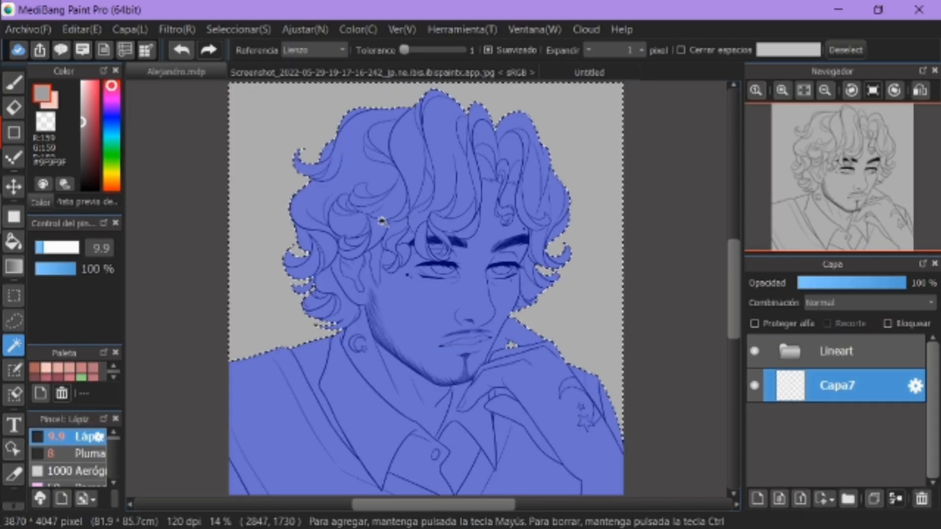
Invert the selection to cover the figure and fill it with #8A4045 on Capa7
click(239, 30)
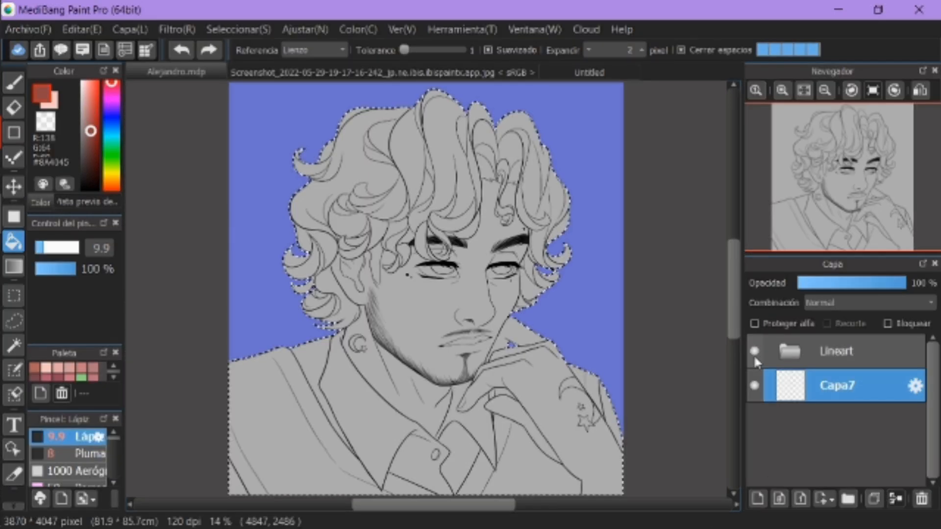
click(754, 352)
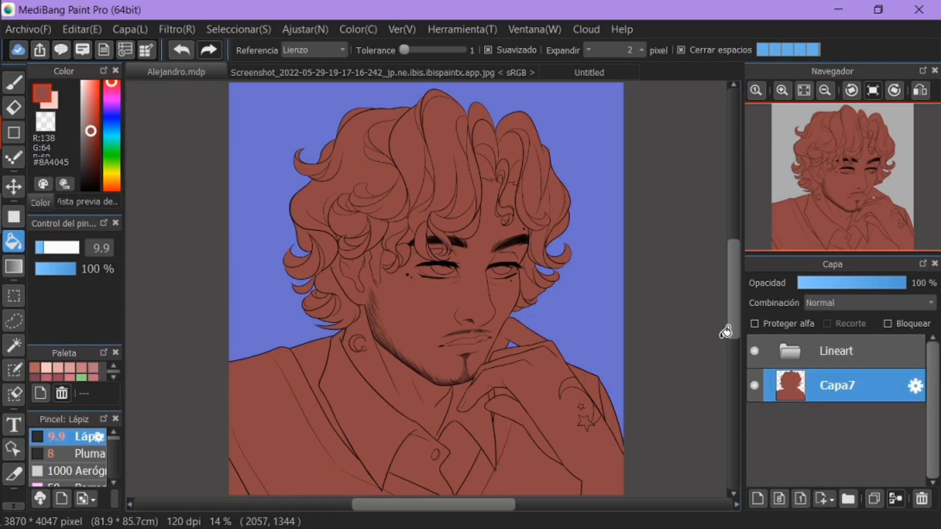
Paint the uncovered skin around the brow behind the curl with #F1C7C6 on Capa9
key(b)
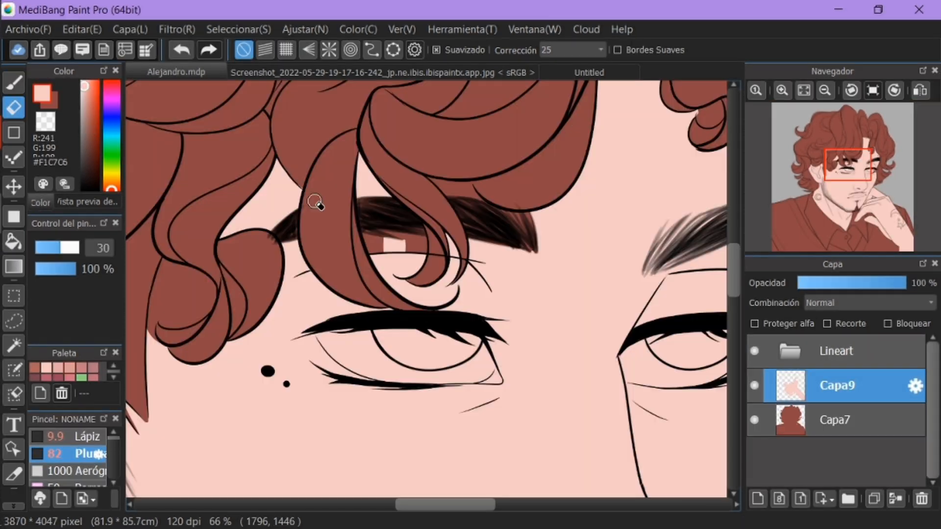
key(b)
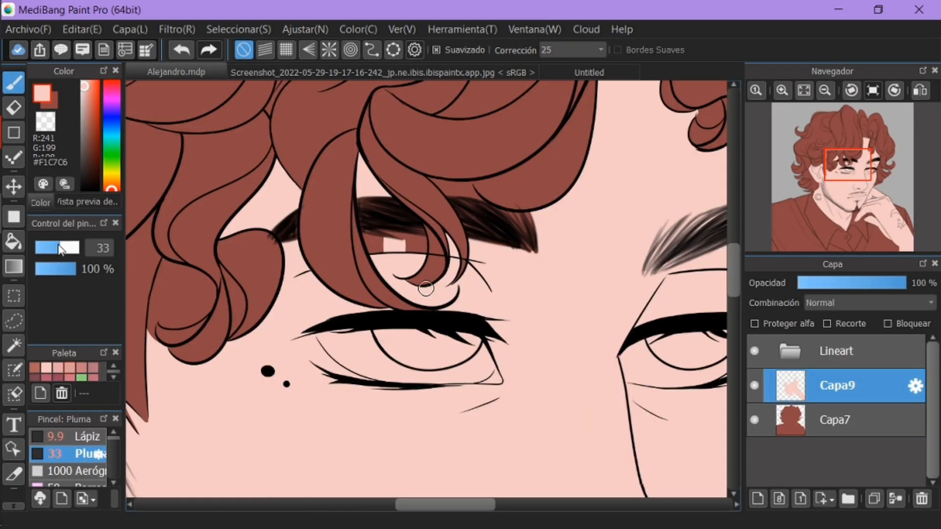
drag(371, 237, 363, 191)
mouse_move(387, 261)
mouse_down()
mouse_move(402, 235)
mouse_move(387, 200)
mouse_up()
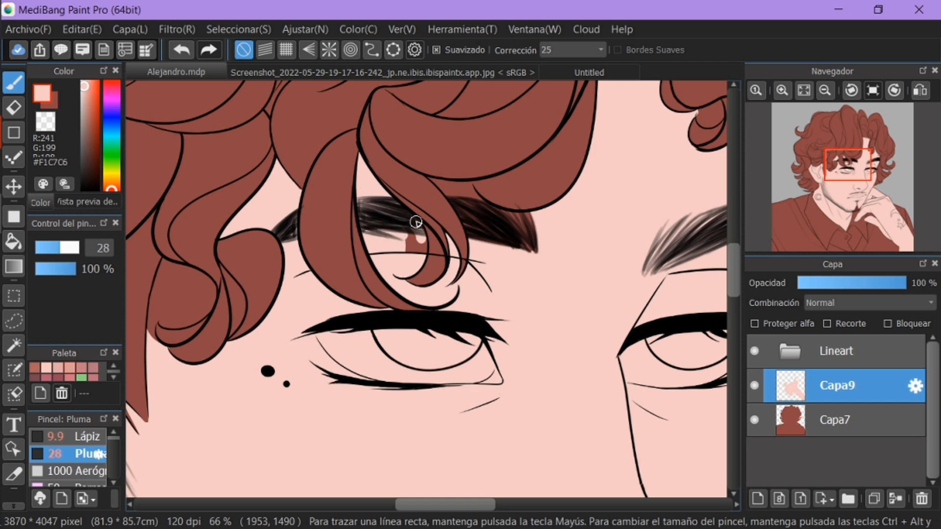
Complete the #F1C7C6 skin base along the forehead hairline and between the forehead curl and the adjacent lock
scroll(415, 222, up, 1)
drag(340, 156, 460, 187)
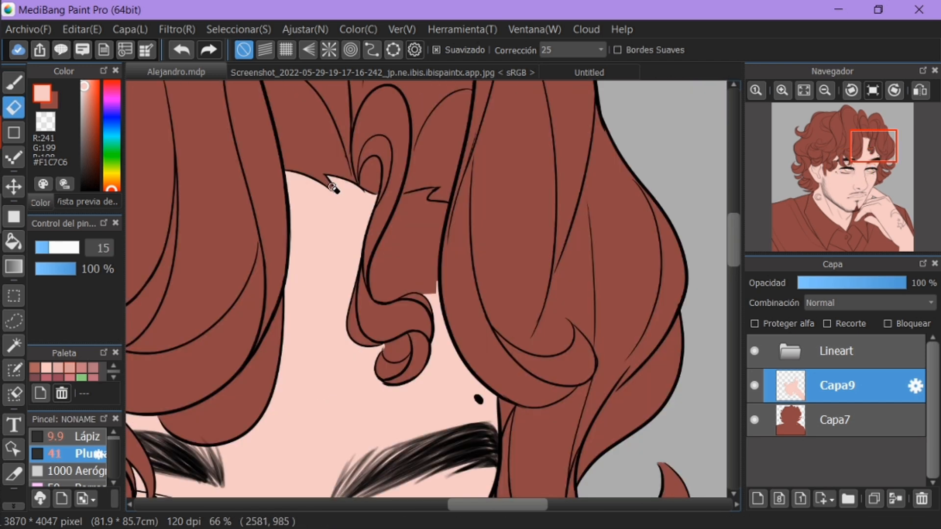
click(13, 241)
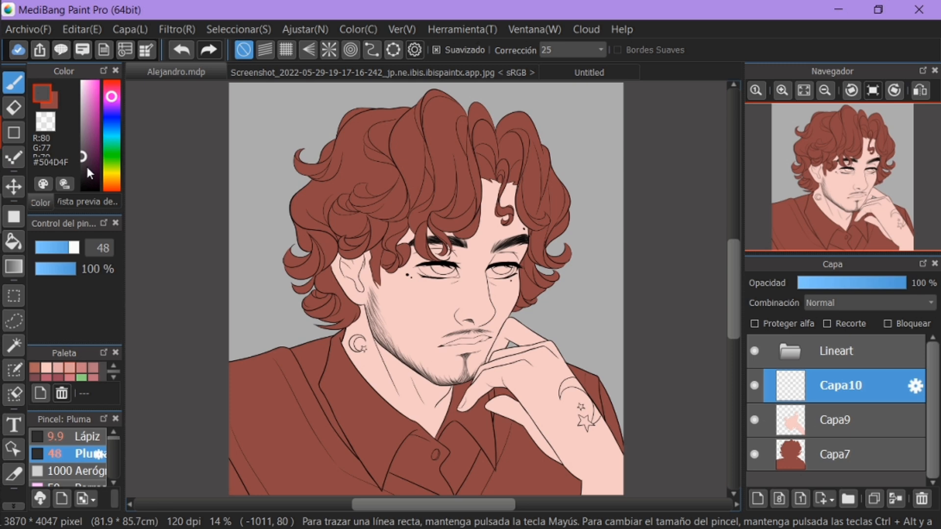
Set the colour to #30202E and fill the hair base on Capa10, toggling the Lineart folder's visibility while filling
click(86, 170)
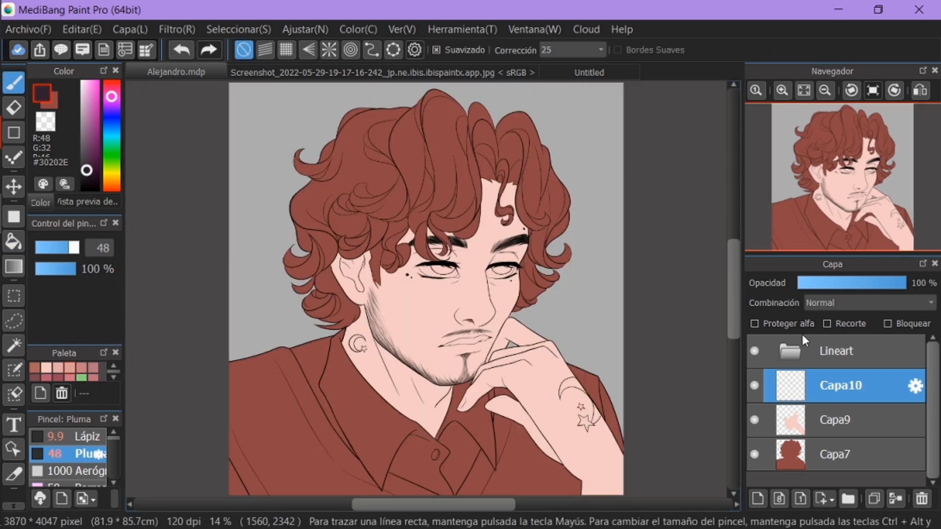
click(754, 351)
click(560, 231)
click(509, 208)
key(b)
click(753, 353)
click(753, 353)
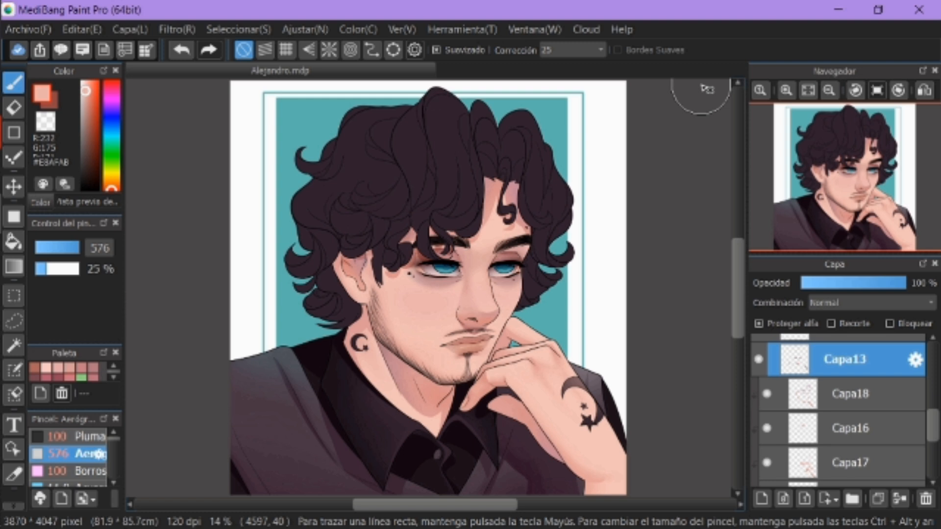
Add a new layer directly above Capa10 and clip it to the hair base
scroll(914, 422, up, 4)
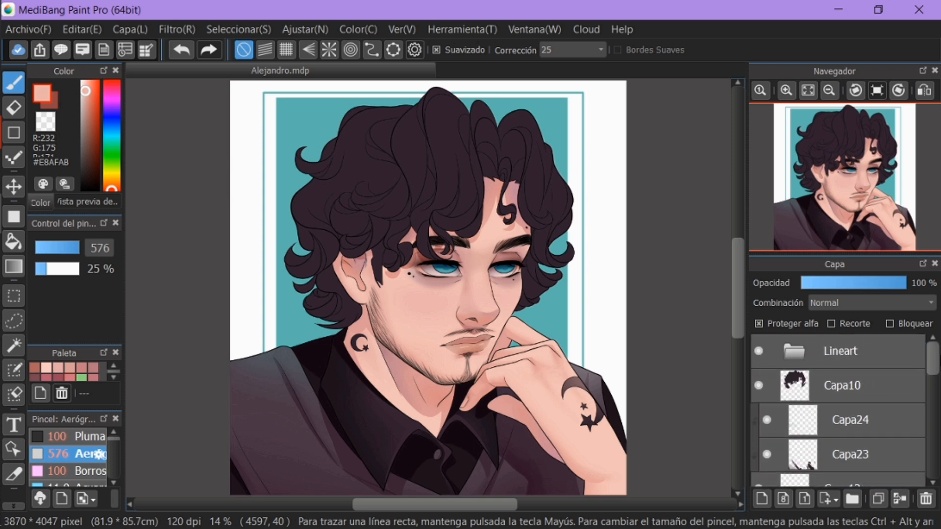
click(761, 498)
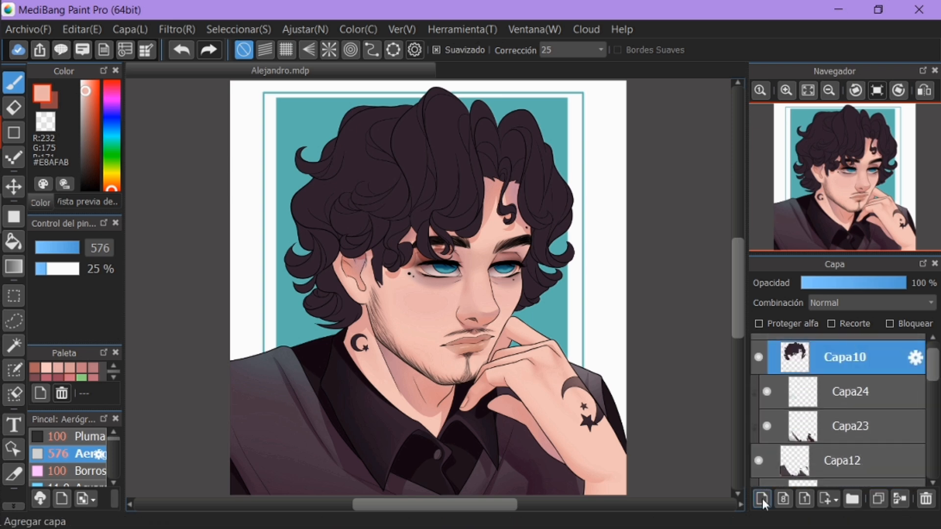
click(858, 323)
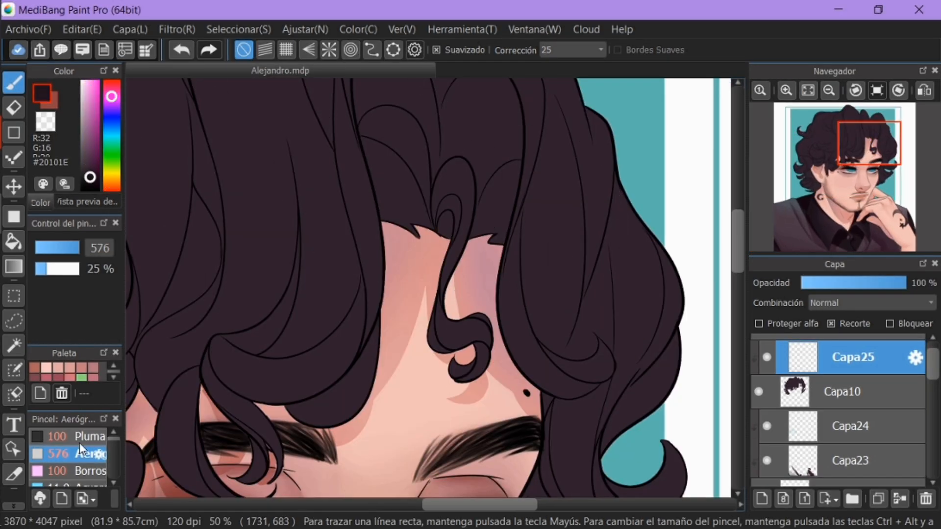
Fill the inner hair sections above the forehead curl and the undersides of the outer curls with #20101E on Capa25
click(14, 241)
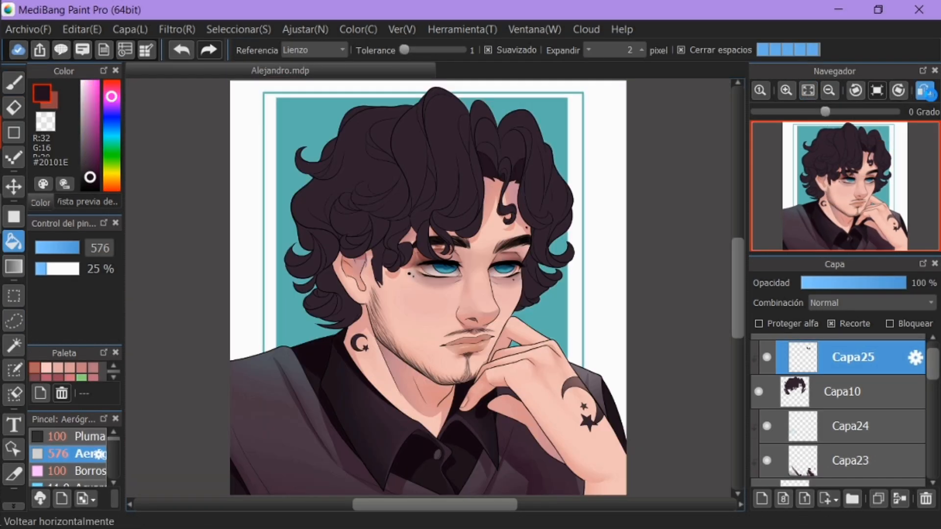
click(926, 92)
click(925, 92)
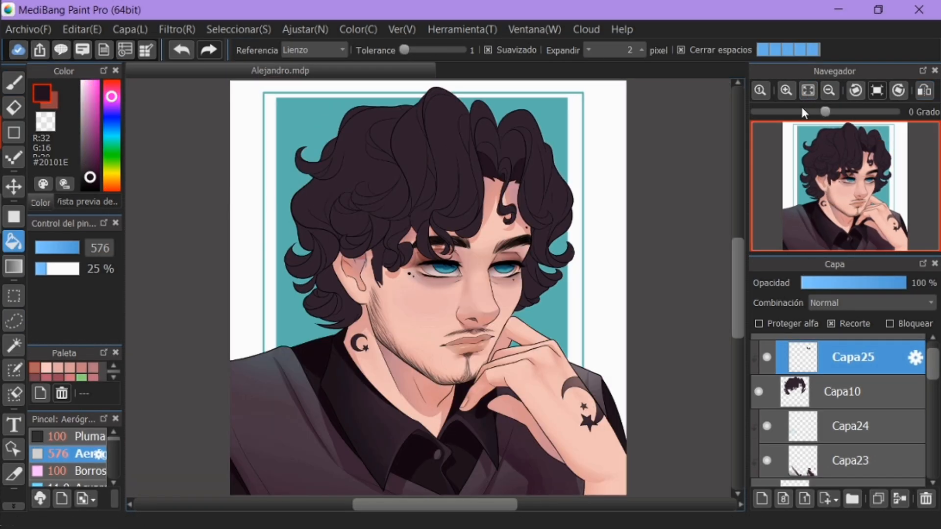
click(512, 146)
click(493, 134)
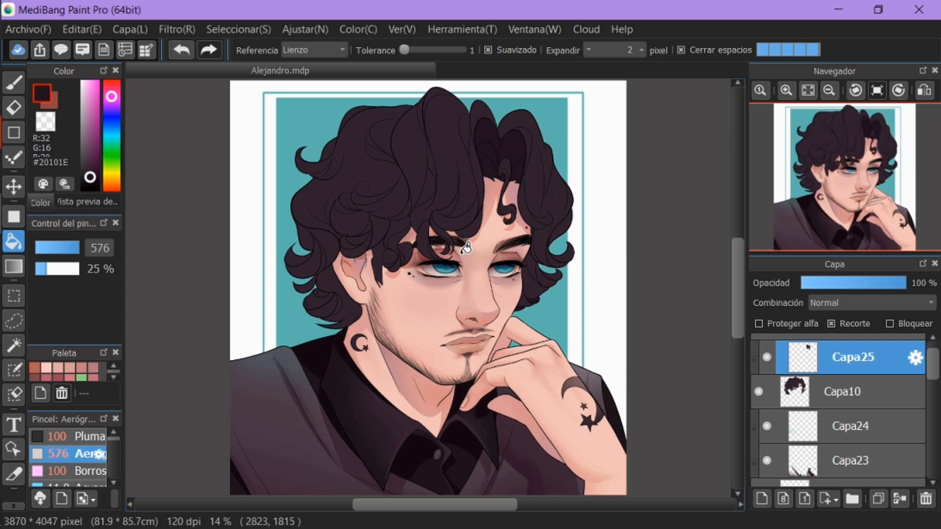
click(348, 297)
click(181, 50)
click(360, 239)
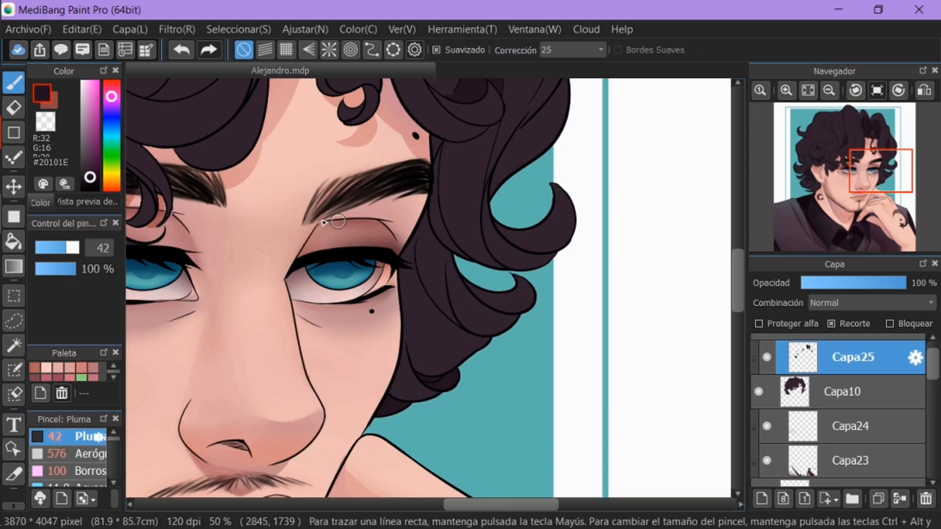
Shade the outward-flicking curls beside the far eye with #20101E, cleaning up with the eraser
click(479, 263)
click(15, 108)
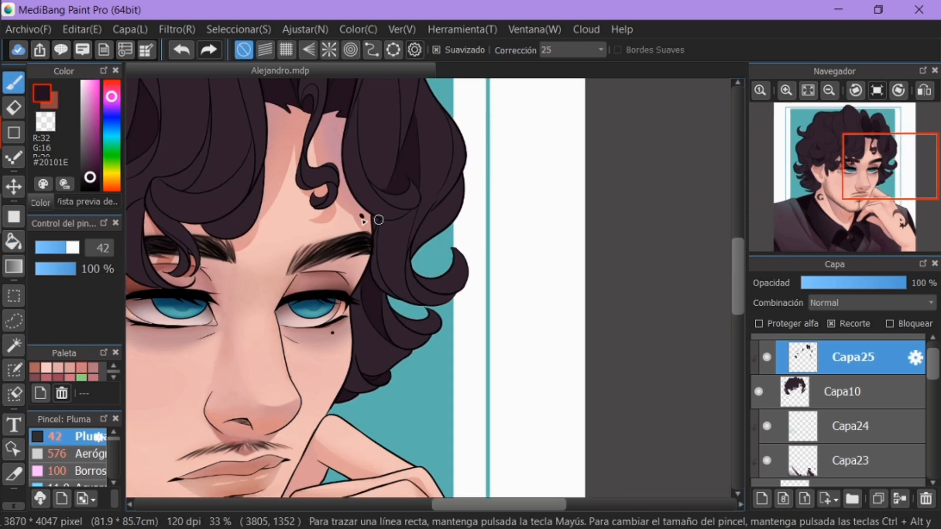
click(447, 262)
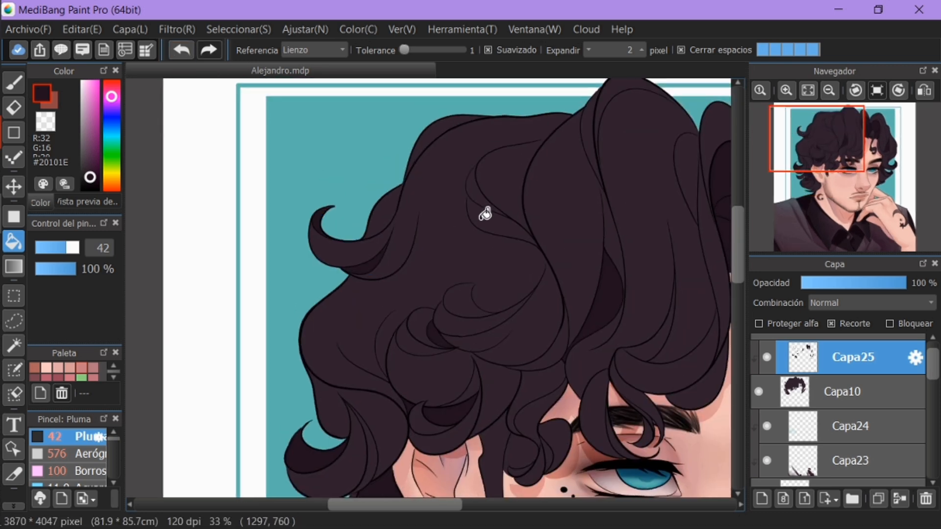
Outline a curved shadow in the hair mass left of the crown and fill it with #20101E
click(807, 91)
click(14, 83)
scroll(817, 116, up, 3)
click(822, 143)
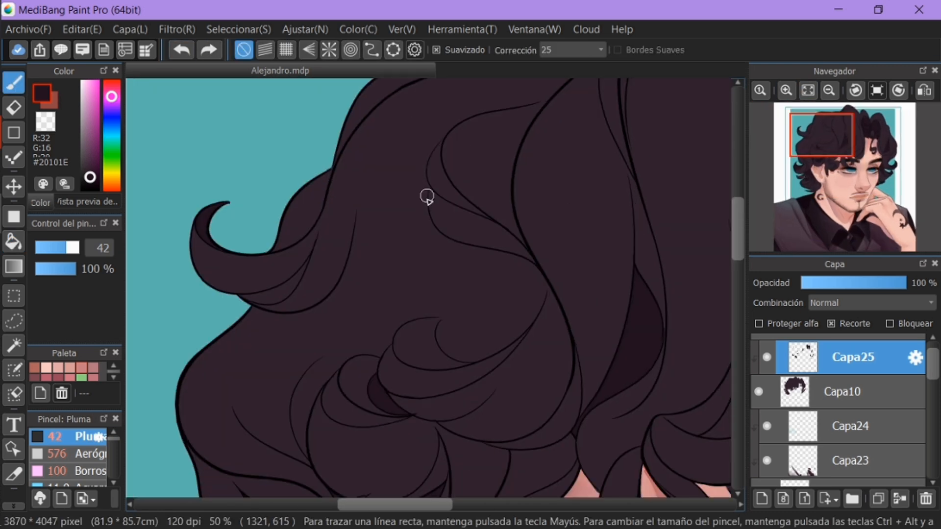
key(g)
click(515, 273)
key(e)
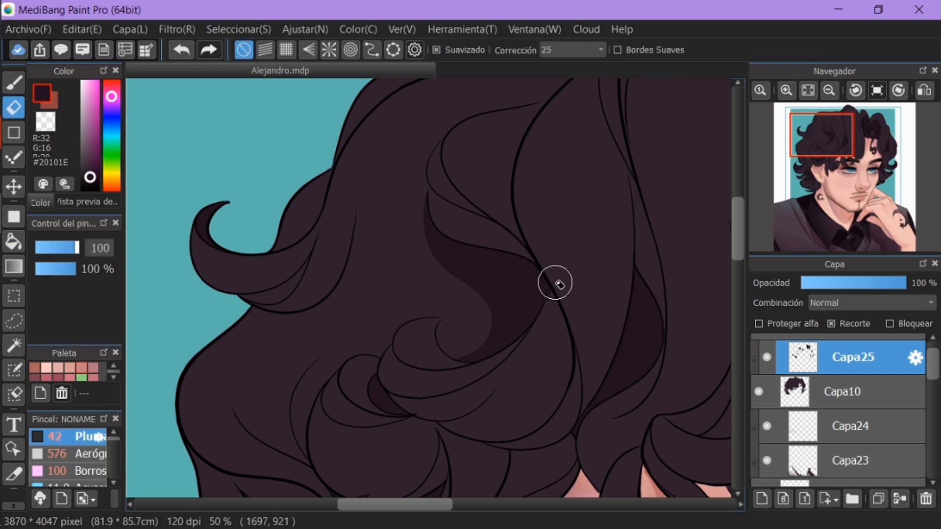
Paint a crescent-shaped #20101E shadow strand beside the filled shadow left of the crown, undoing unsatisfactory strokes
click(804, 91)
scroll(844, 149, up, 3)
click(822, 146)
key(b)
mouse_move(441, 196)
mouse_down()
mouse_move(458, 304)
mouse_move(427, 274)
mouse_move(458, 309)
mouse_up()
key(ctrl+z)
drag(443, 186, 435, 288)
key(ctrl+z)
key(ctrl+z)
mouse_move(440, 185)
mouse_down()
mouse_move(425, 282)
mouse_move(437, 198)
mouse_up()
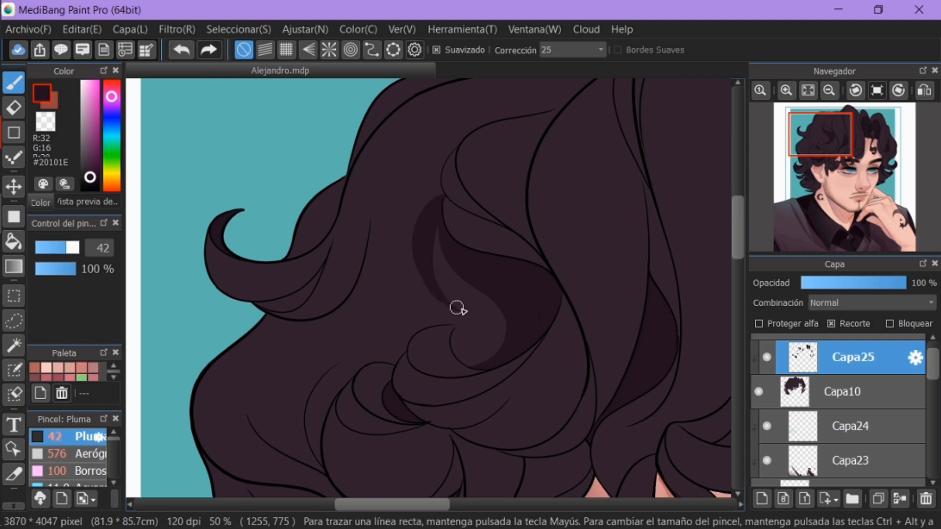
click(786, 90)
drag(422, 267, 443, 304)
key(ctrl+z)
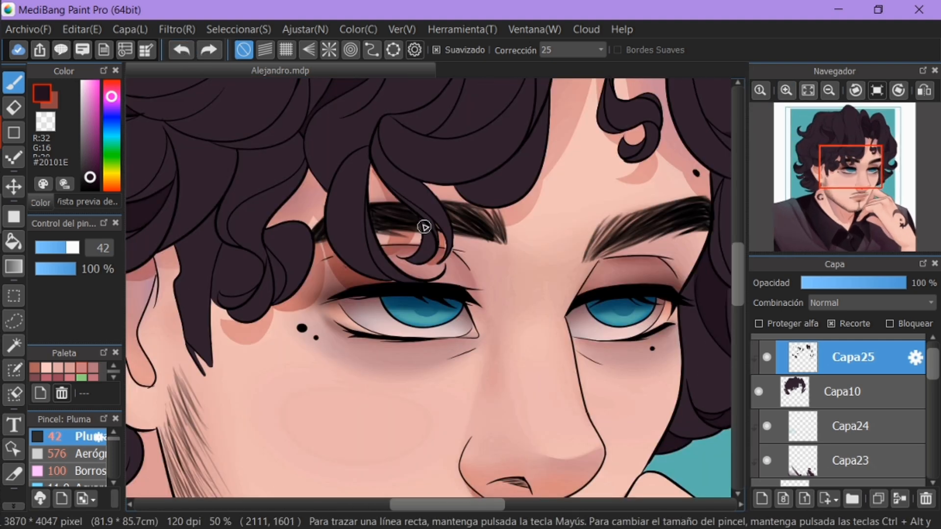
Shade the front locks hanging above the brow with a #20101E fill on Capa25
key(g)
key(b)
drag(850, 177, 855, 163)
key(g)
click(371, 268)
click(808, 90)
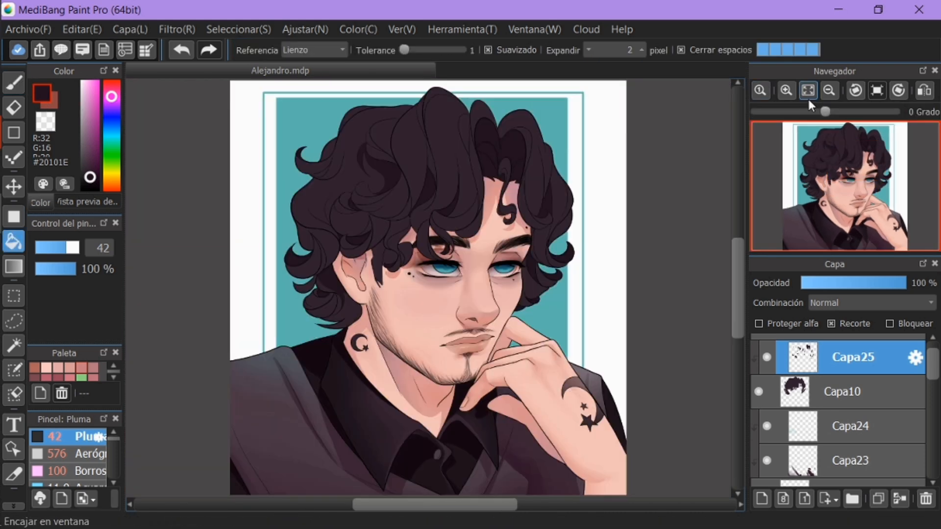
Outline and fill a #20101E shadow in the large lock left of the curls above the ear
click(15, 82)
key(g)
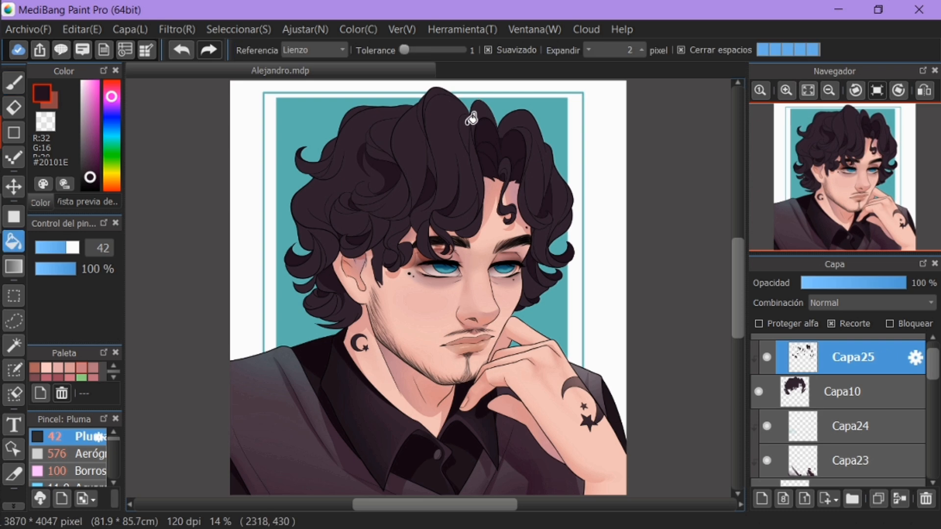
scroll(249, 207, up, 4)
key(e)
drag(420, 256, 460, 280)
click(14, 82)
mouse_move(524, 265)
mouse_down()
mouse_move(525, 160)
mouse_move(565, 158)
mouse_up()
click(14, 241)
click(490, 211)
Paint a thin curved #20101E shadow strand along the outer side of the filled shadow in the large left lock
click(14, 107)
click(14, 82)
key(ctrl+z)
click(13, 108)
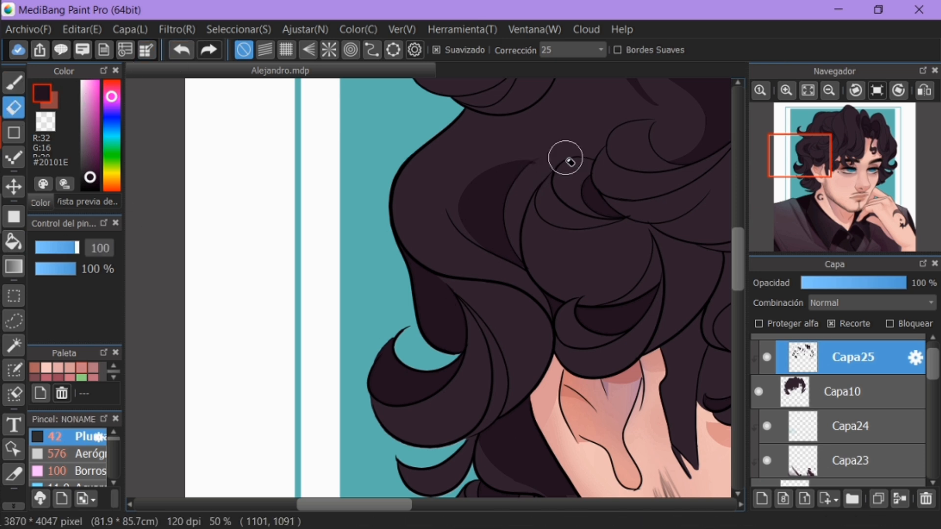
click(13, 83)
click(182, 49)
drag(479, 244, 476, 160)
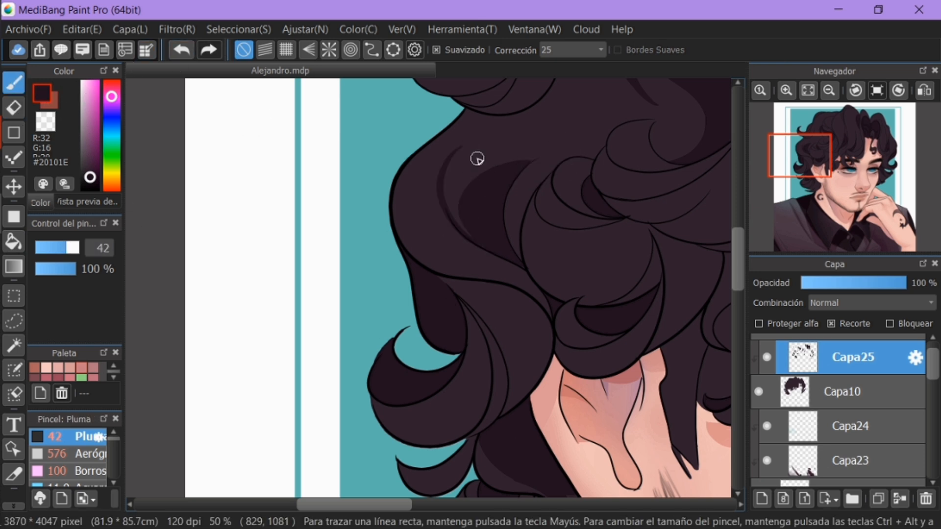
Paint #20101E shading inside the small rounded curl behind the ear, above the neck tattoo
scroll(466, 206, down, 5)
drag(455, 231, 498, 266)
click(183, 49)
drag(457, 235, 490, 254)
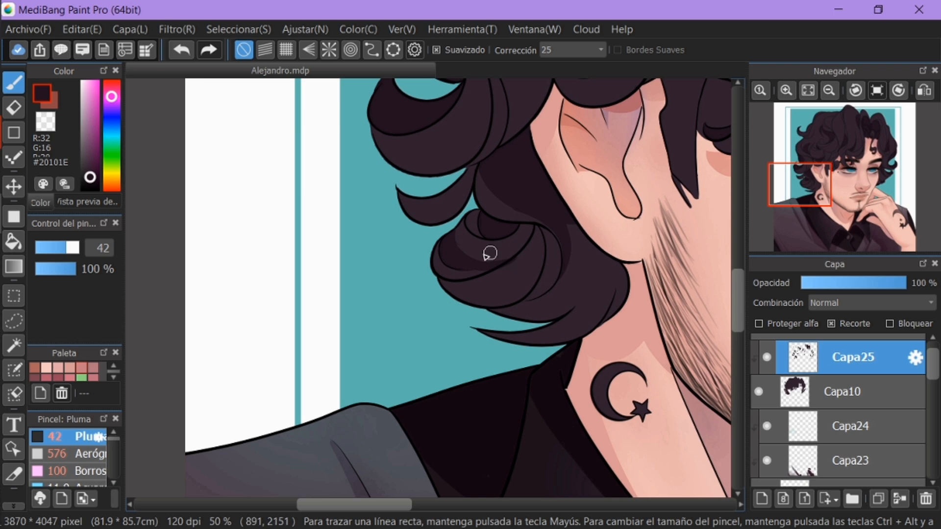
click(14, 110)
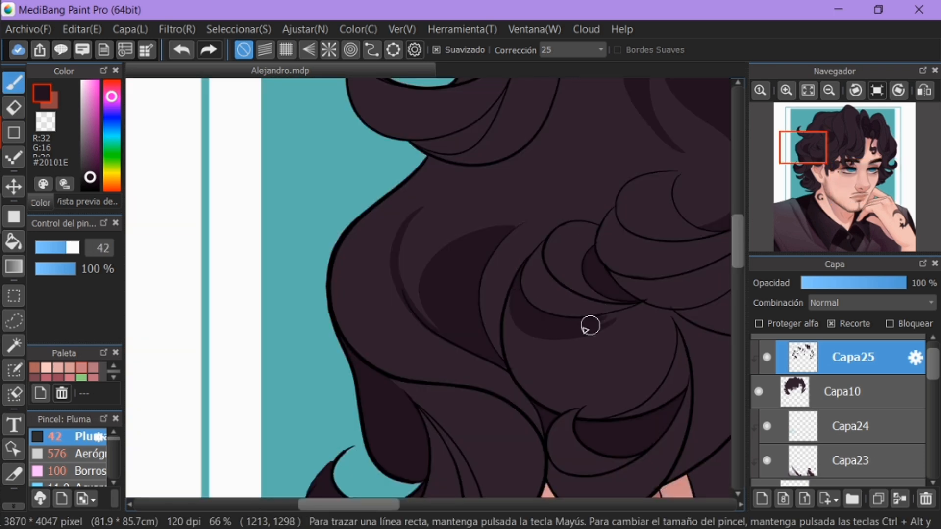
Paint #20101E shadows beneath the stacked curls above the ear, undoing the last unsatisfactory stroke
mouse_move(343, 343)
mouse_down()
mouse_move(363, 334)
mouse_move(456, 338)
mouse_move(463, 319)
mouse_up()
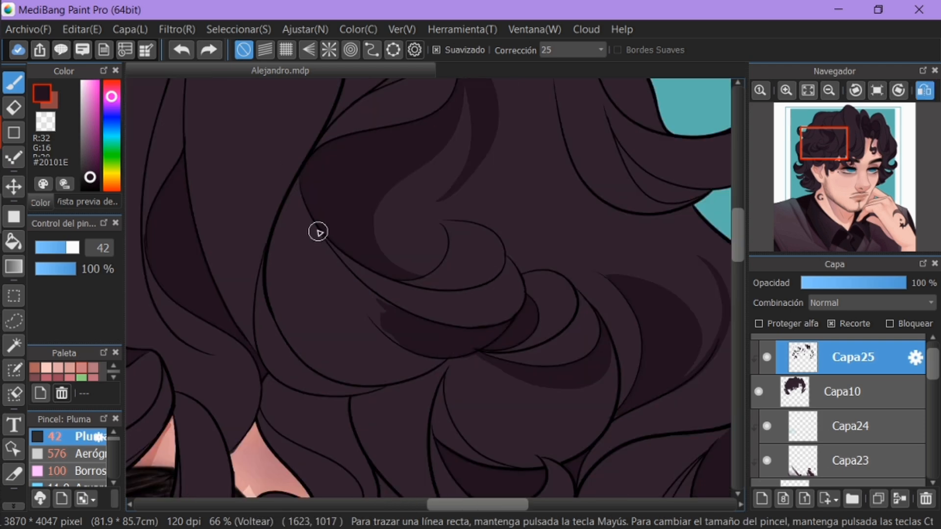
drag(319, 231, 349, 281)
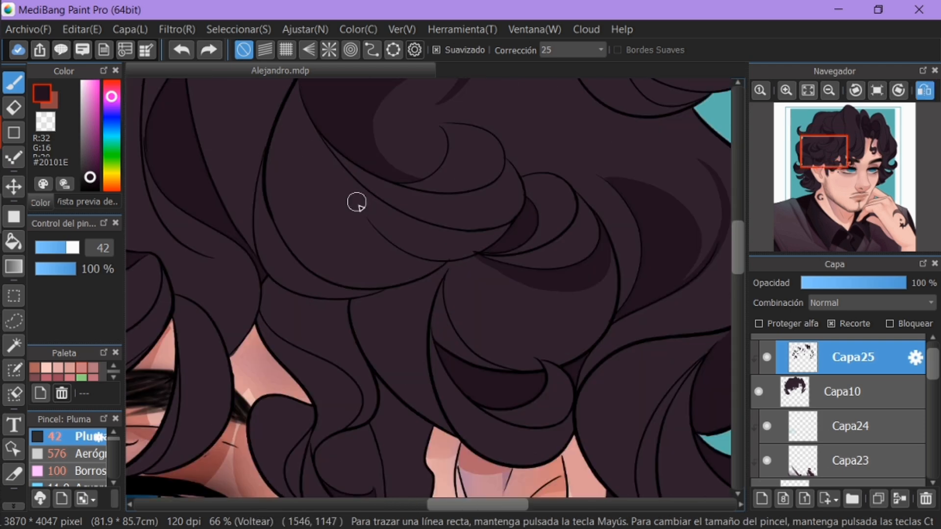
drag(357, 201, 406, 271)
key(ctrl+z)
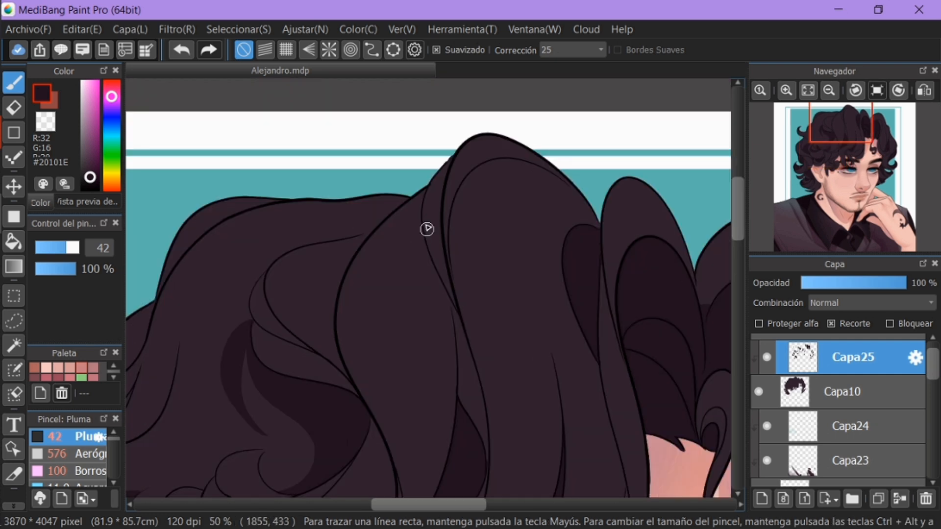
Paint and fill long #20101E shadows in the crown lock, and shade the lock beside the forehead
drag(424, 192, 455, 393)
key(g)
click(443, 296)
key(e)
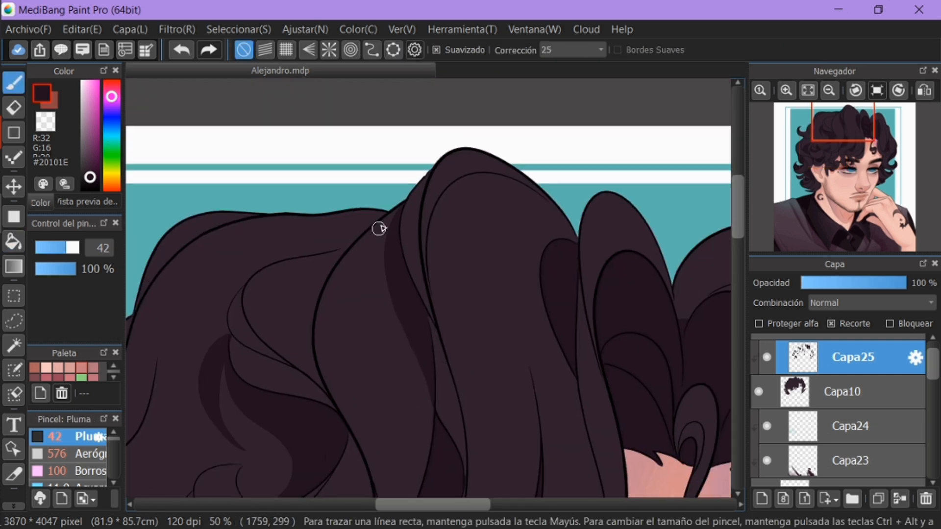
mouse_move(377, 227)
mouse_down()
mouse_move(384, 251)
mouse_move(371, 262)
mouse_move(398, 213)
mouse_up()
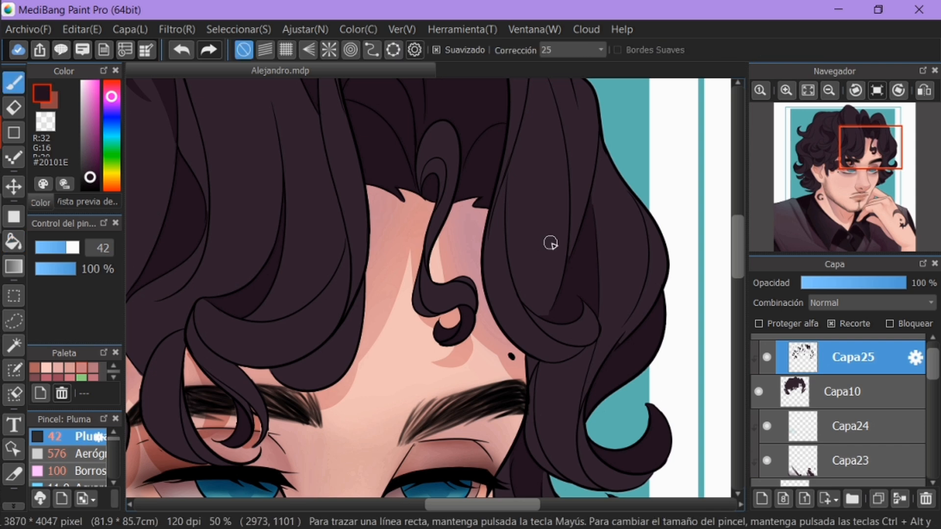
mouse_move(551, 245)
mouse_down()
mouse_move(509, 197)
mouse_move(511, 236)
mouse_move(556, 317)
mouse_up()
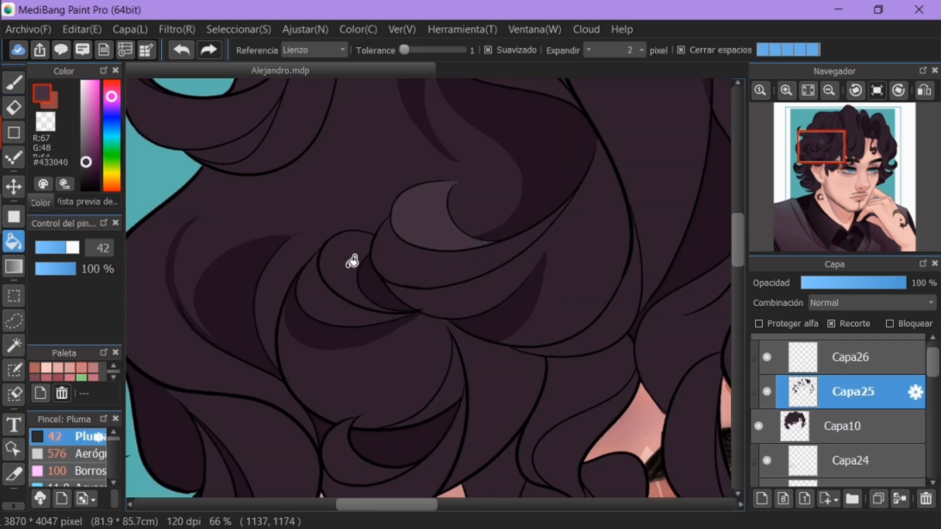
Fill lighter hair strands with #433040 on Capa25, undoing misplaced fills
click(807, 91)
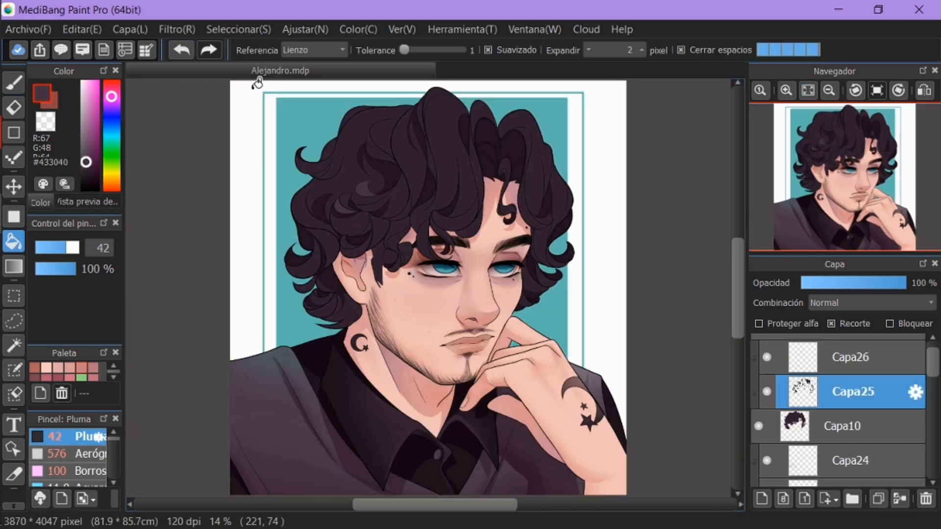
click(189, 51)
click(476, 165)
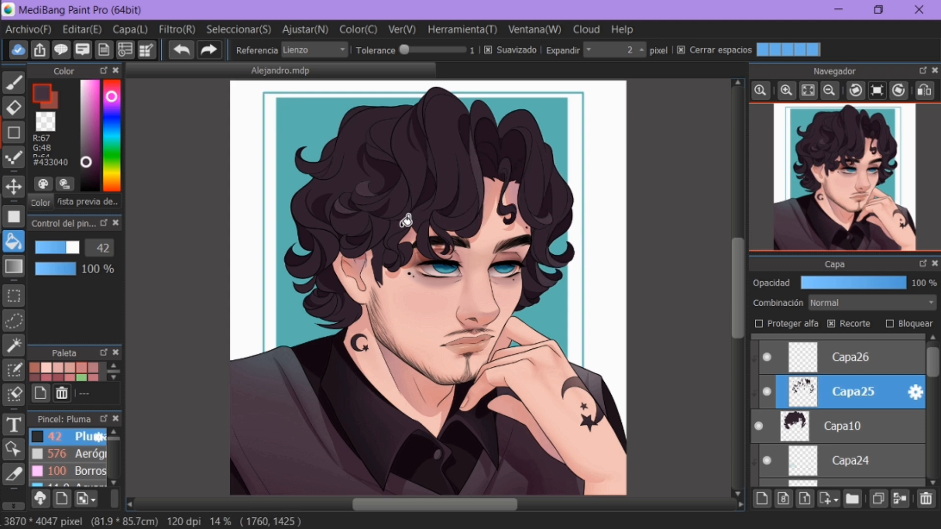
click(187, 51)
click(374, 139)
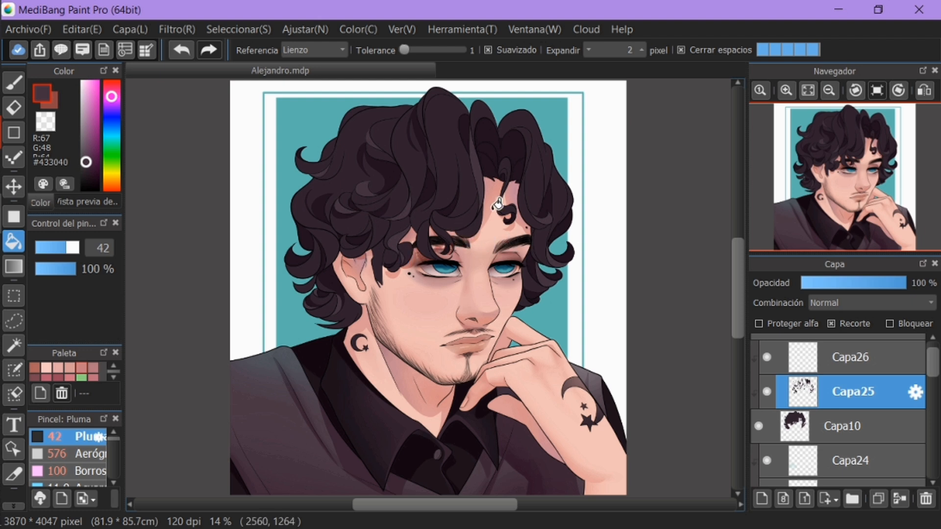
click(209, 50)
key(ctrl+y)
key(ctrl+z)
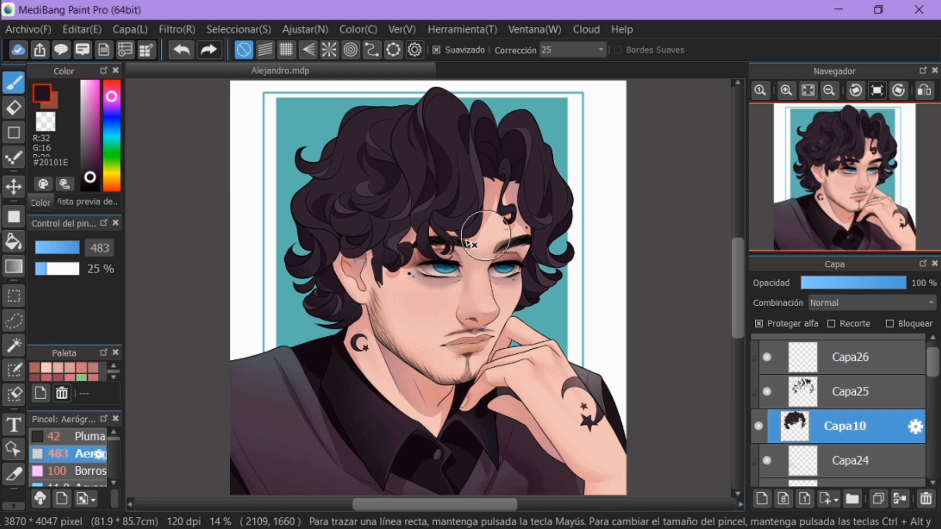
Airbrush soft #20101E shading over the curls above the ear on Capa26, and switch to Capa10
click(826, 343)
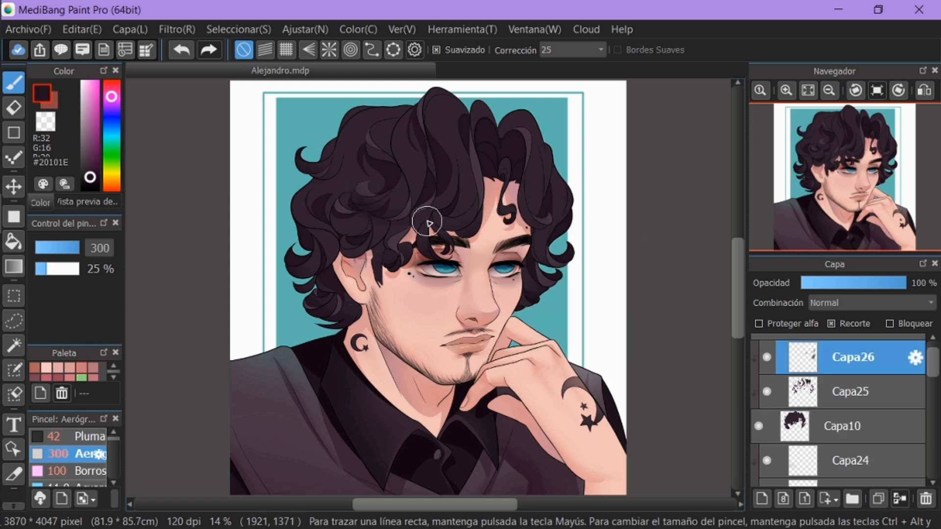
key(ctrl+z)
drag(376, 214, 389, 213)
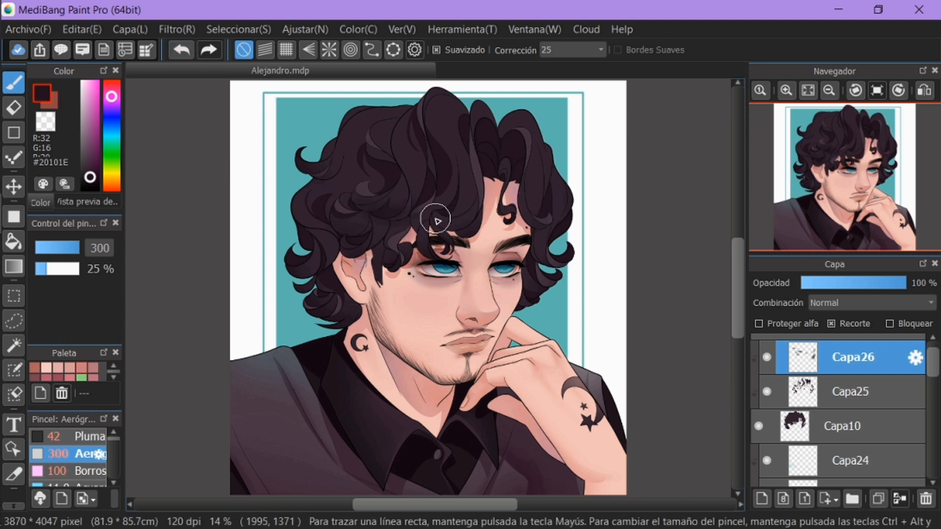
click(846, 414)
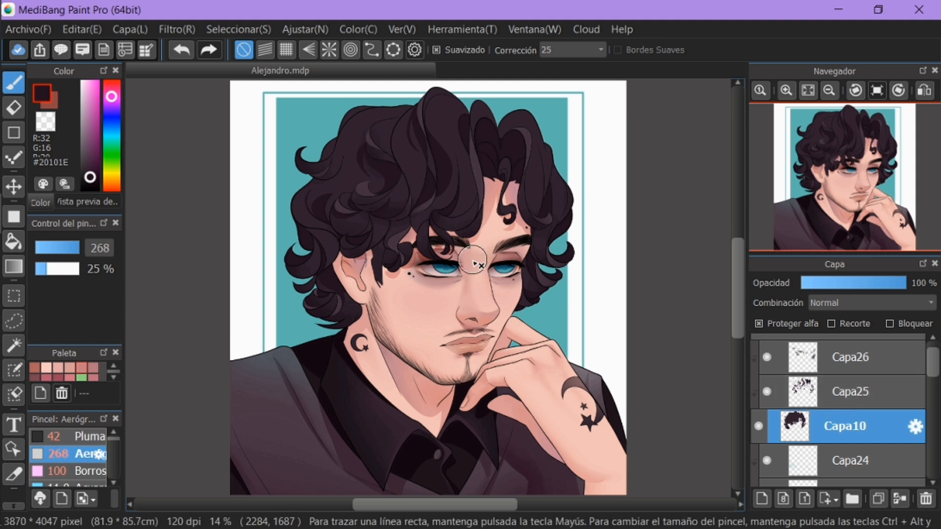
Add a clipped layer above Capa26 with Superposición blending and set the airbrush colour to #DDCDDA
click(833, 358)
click(762, 499)
click(834, 305)
click(834, 353)
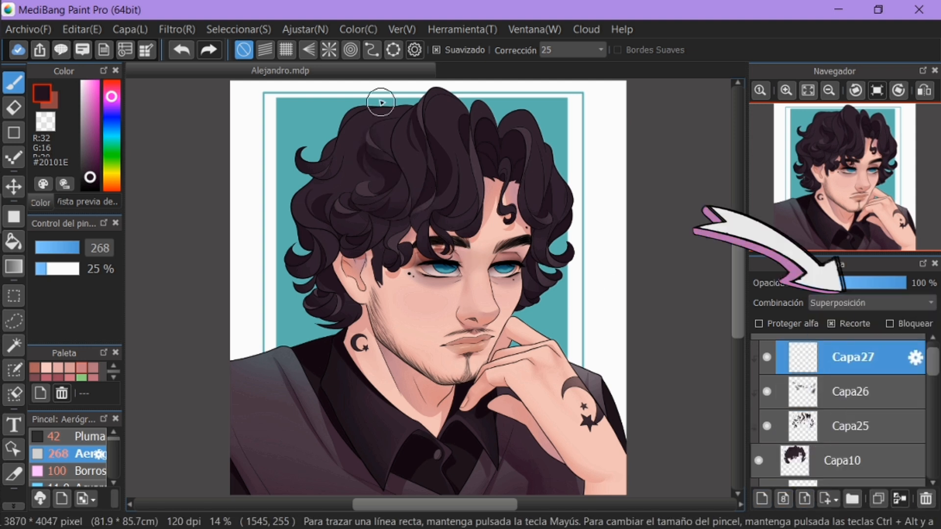
click(86, 148)
drag(86, 148, 84, 147)
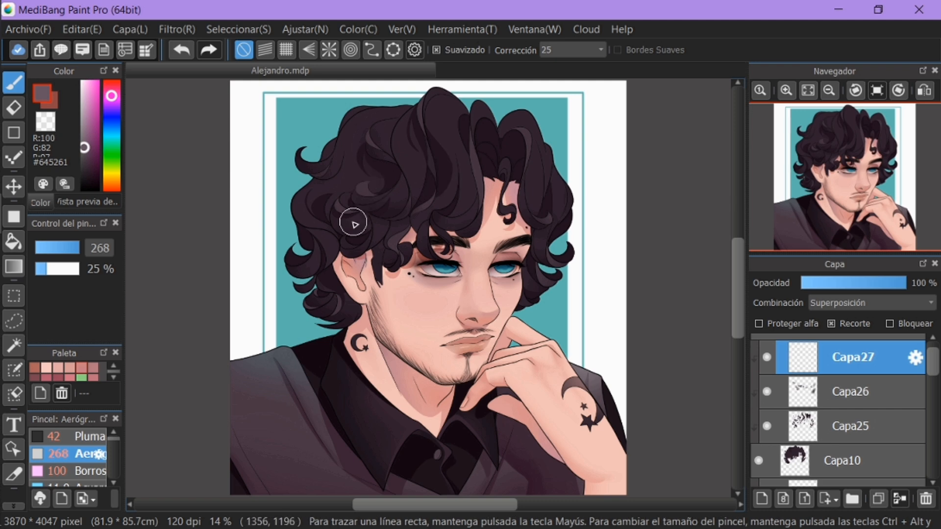
click(83, 94)
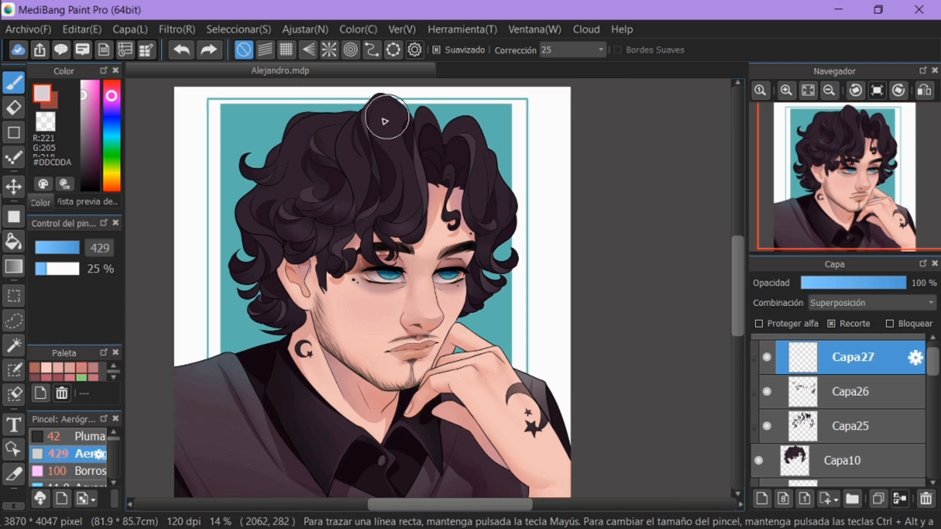
Airbrush soft #DDCDDA highlights over the crown and the curls behind the ear on Capa27
drag(387, 118, 393, 152)
key([)
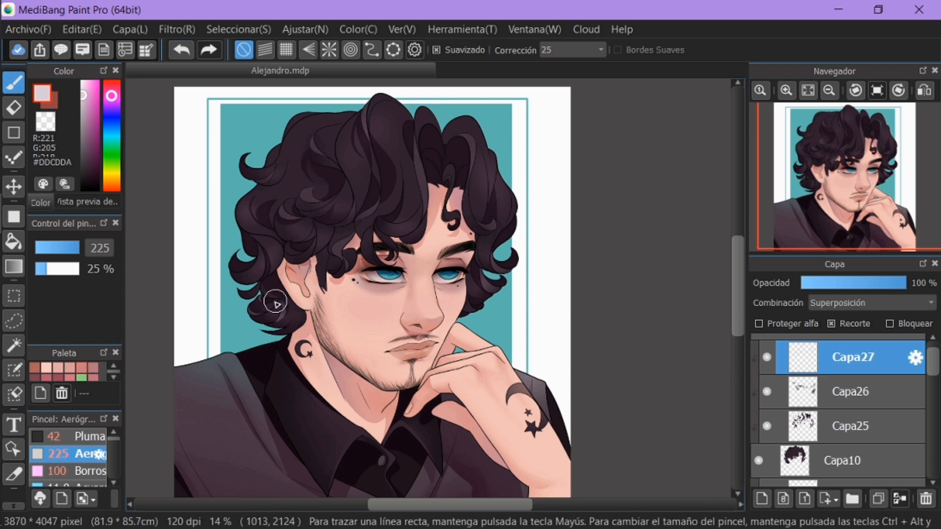
drag(73, 247, 92, 247)
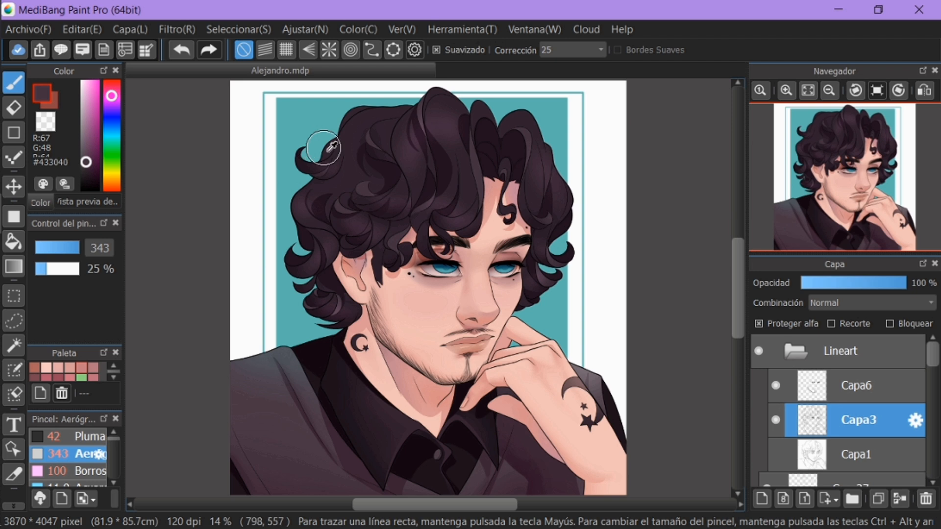
Recolour the alpha-protected line art on Capa3 in dark purple #25001E with the Pluma brush at size 1000
click(68, 436)
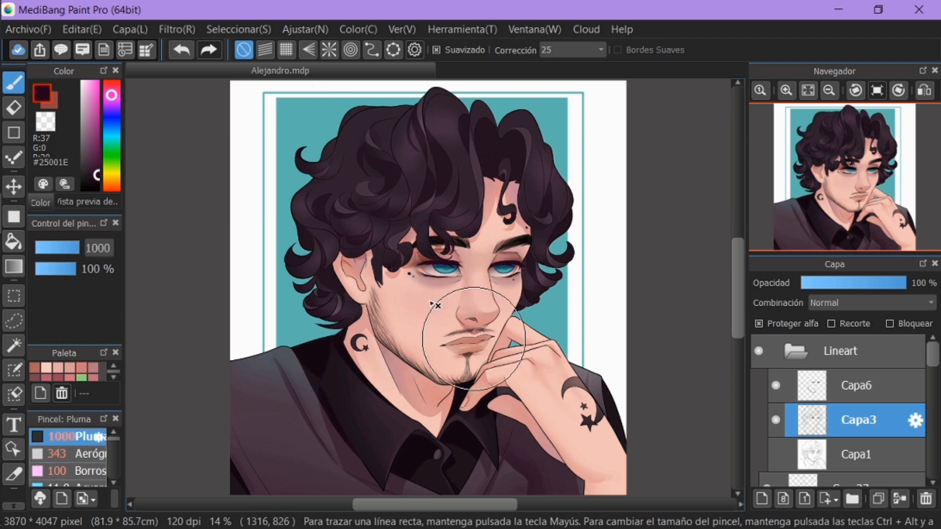
click(96, 180)
click(100, 178)
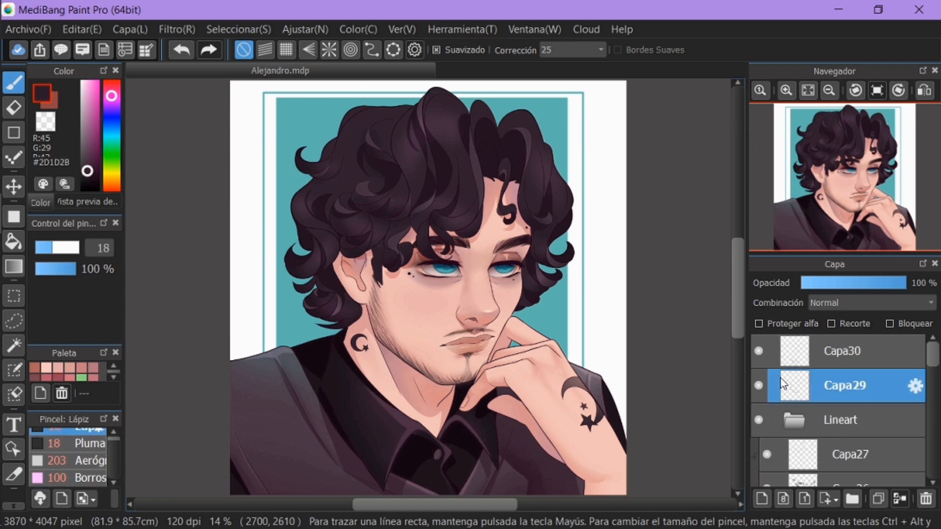
Paint a #C6C6C6 highlight along the crown lock on the Superposición layer Capa30 with the Pluma brush at size 39
click(766, 357)
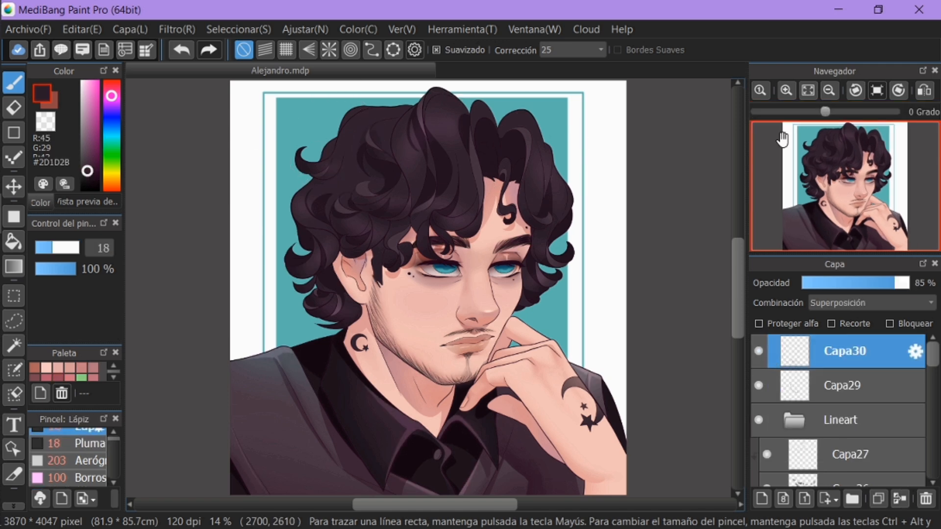
scroll(847, 159, up, 4)
drag(847, 159, 837, 132)
scroll(838, 132, down, 1)
click(85, 443)
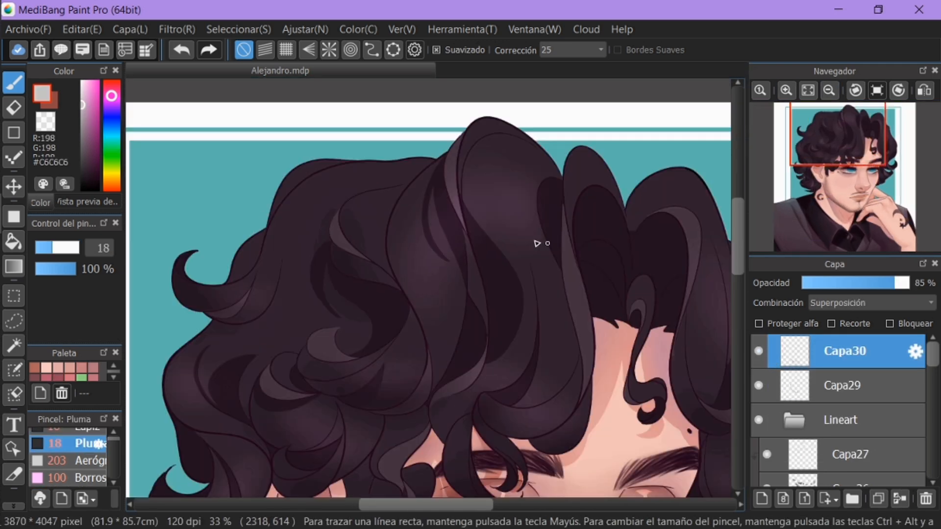
click(181, 49)
click(63, 247)
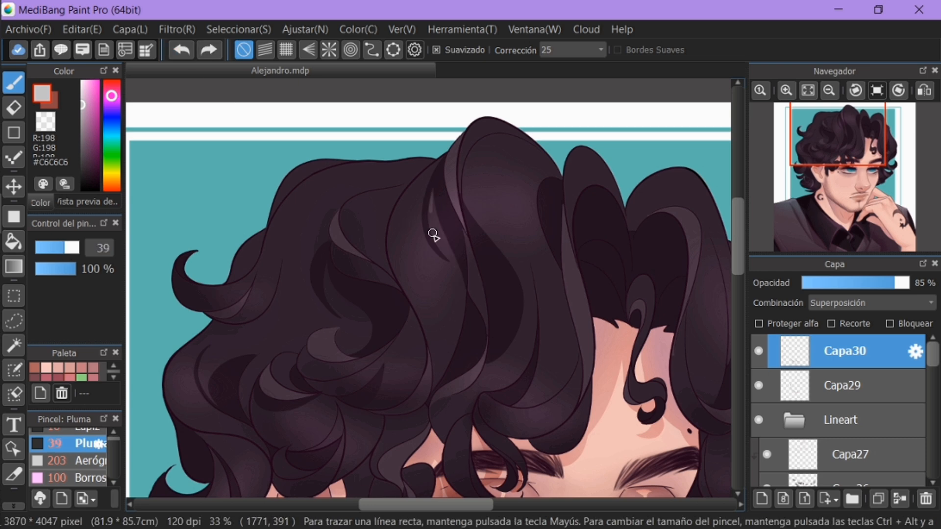
drag(431, 197, 461, 275)
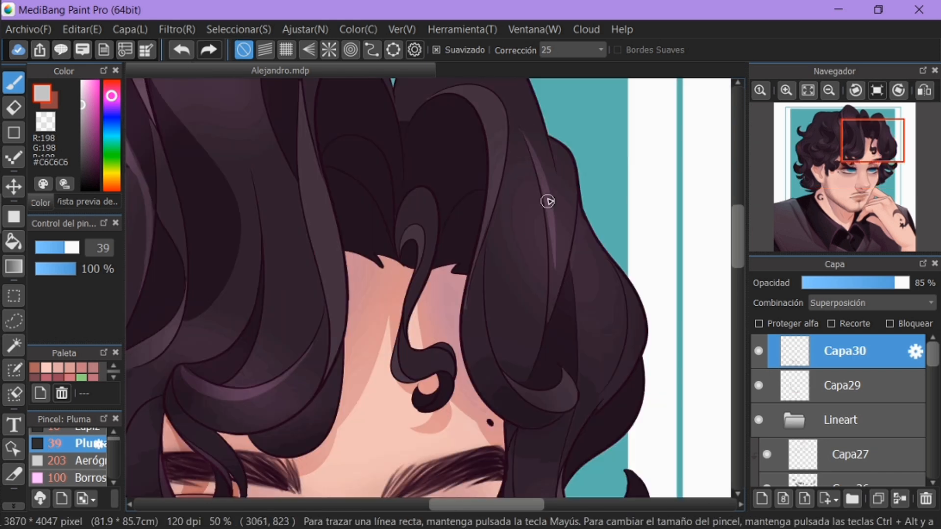
Paint thin #C6C6C6 highlights along the locks and curls on the far side of the face on Capa30
drag(555, 283, 550, 317)
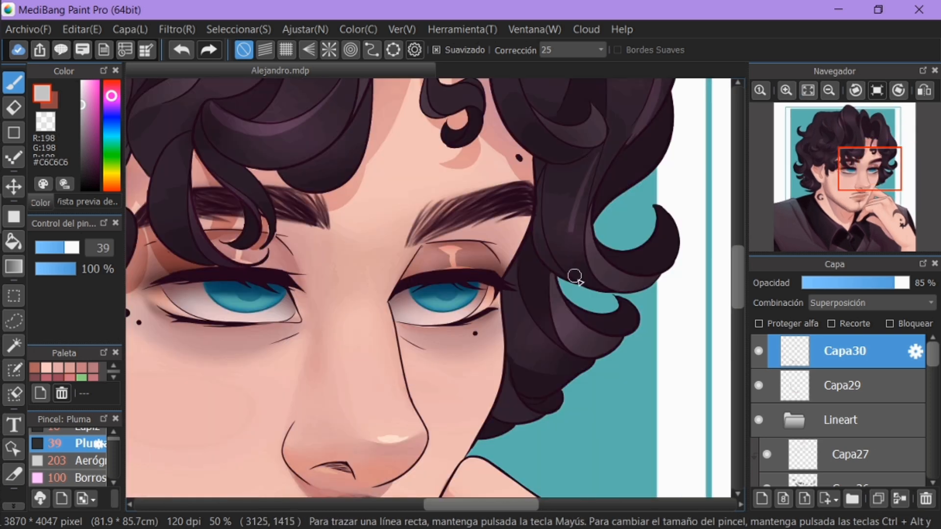
click(808, 92)
scroll(869, 169, up, 3)
click(873, 181)
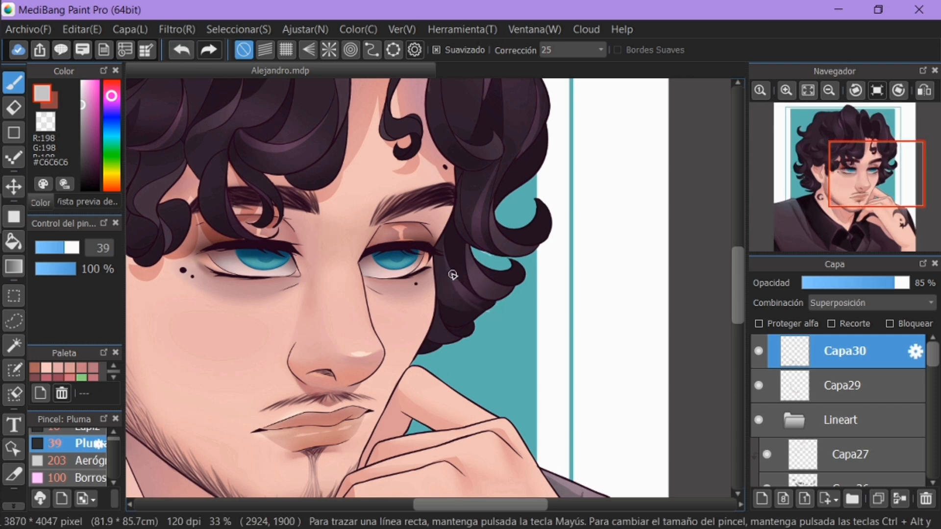
key(e)
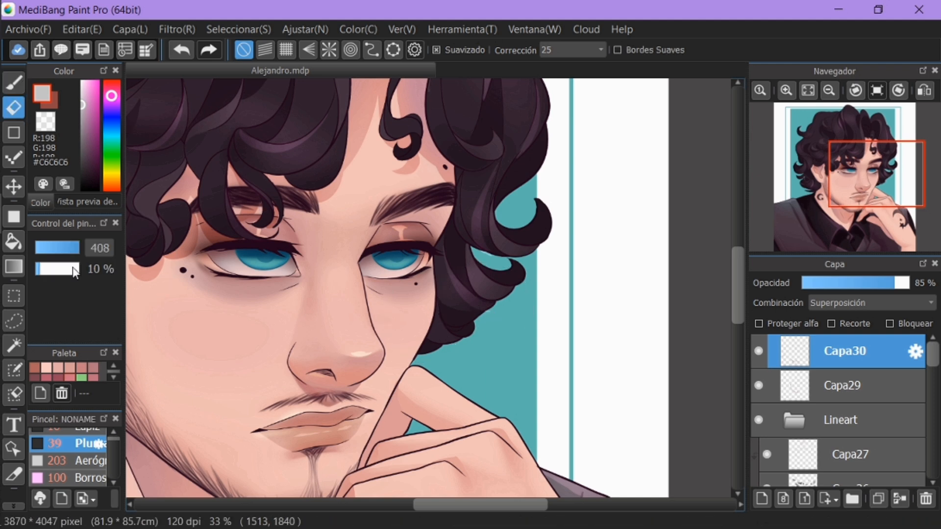
key(b)
Paint #C6C6C6 highlights on the fringe and the curls around the ear, checking them in a mirrored view
key(h)
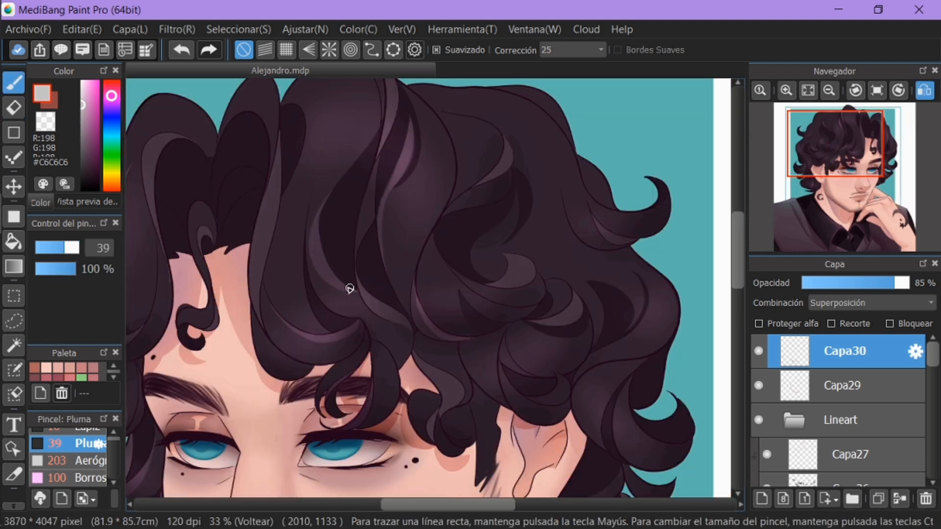
key(h)
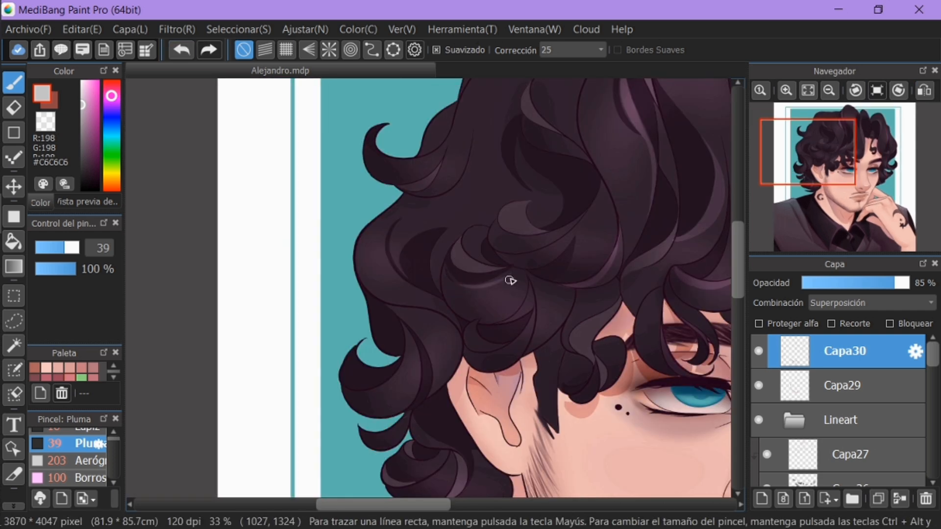
key(h)
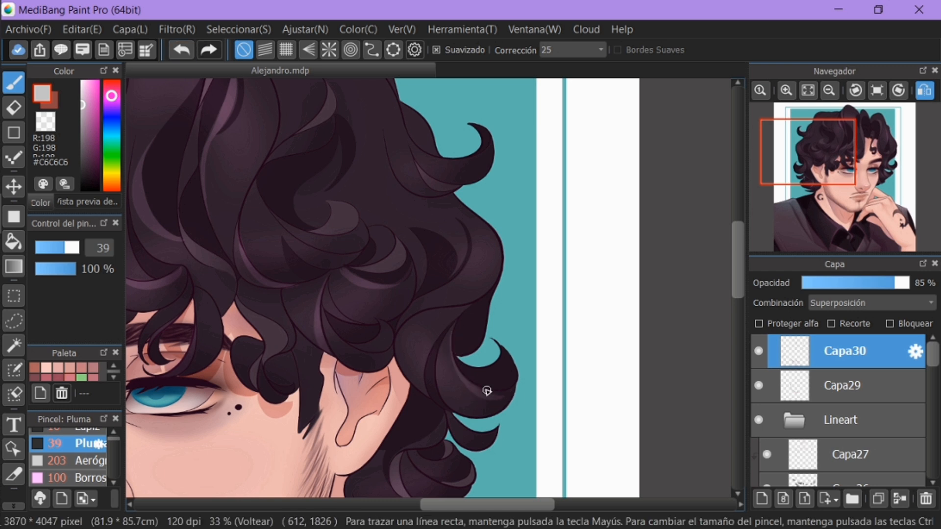
scroll(454, 351, up, 1)
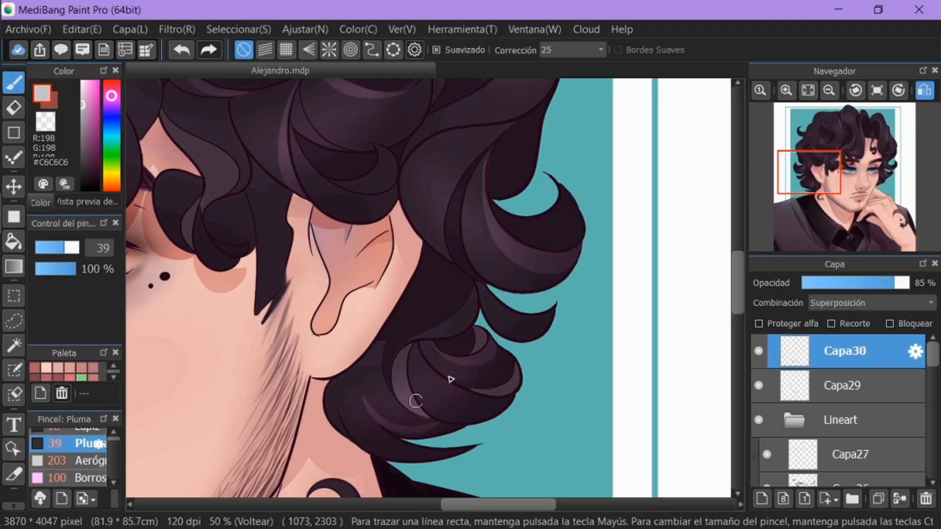
Paint #C6C6C6 highlights on the outer curls at the back of the head and under the outward-flicking lock
click(829, 90)
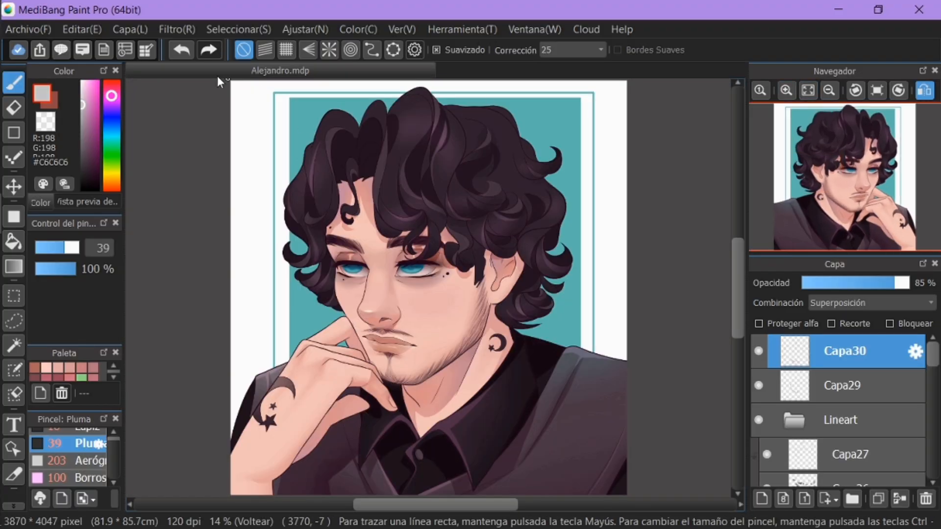
click(829, 90)
scroll(813, 154, up, 2)
click(804, 165)
scroll(803, 165, up, 1)
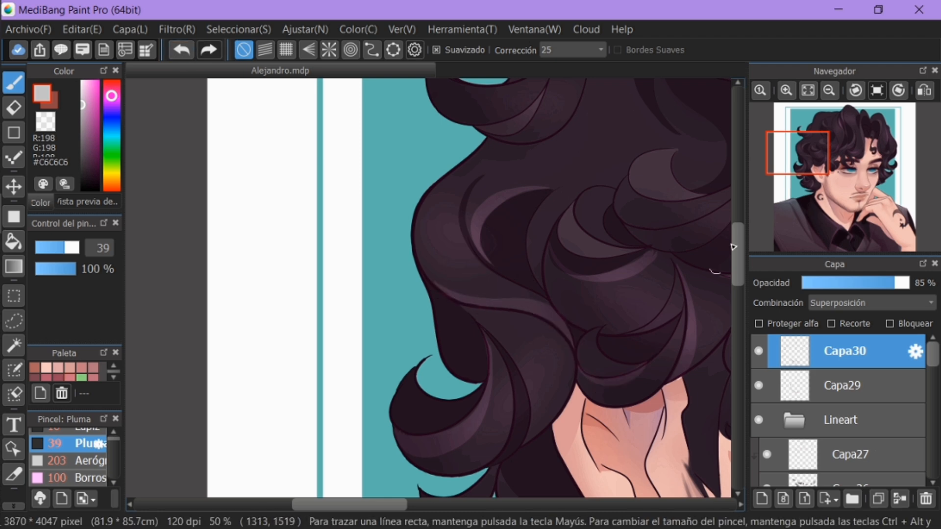
drag(407, 264, 440, 328)
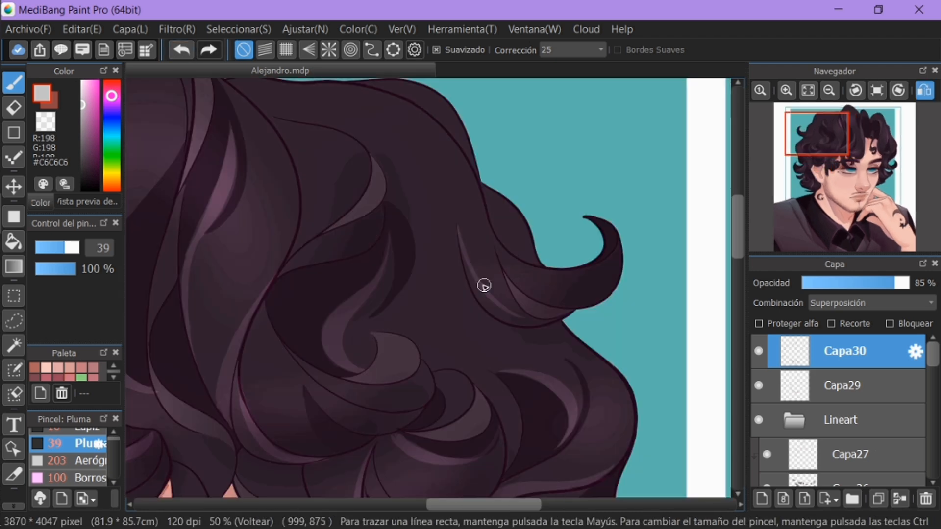
mouse_move(462, 249)
mouse_down()
mouse_move(516, 325)
mouse_move(544, 322)
mouse_up()
scroll(612, 296, up, 2)
mouse_move(324, 150)
mouse_down()
mouse_move(347, 221)
mouse_move(422, 322)
mouse_up()
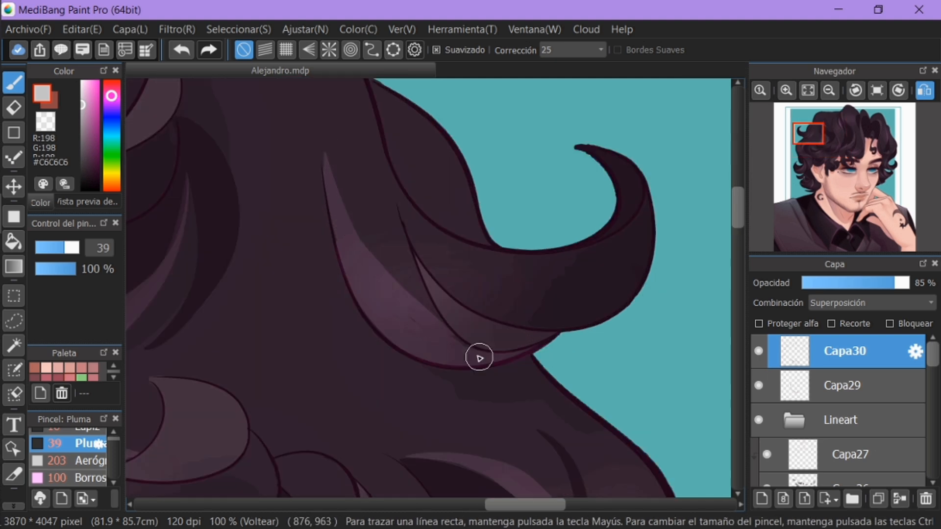
drag(368, 250, 431, 315)
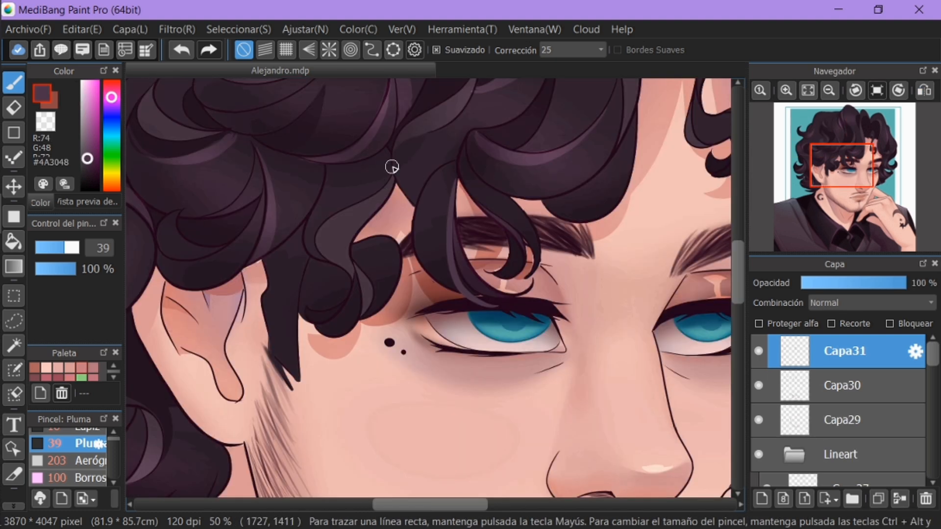
Paint #4A3048 strands over the temple lock and the curls above the ear on Capa31
drag(392, 167, 318, 262)
drag(346, 294, 419, 280)
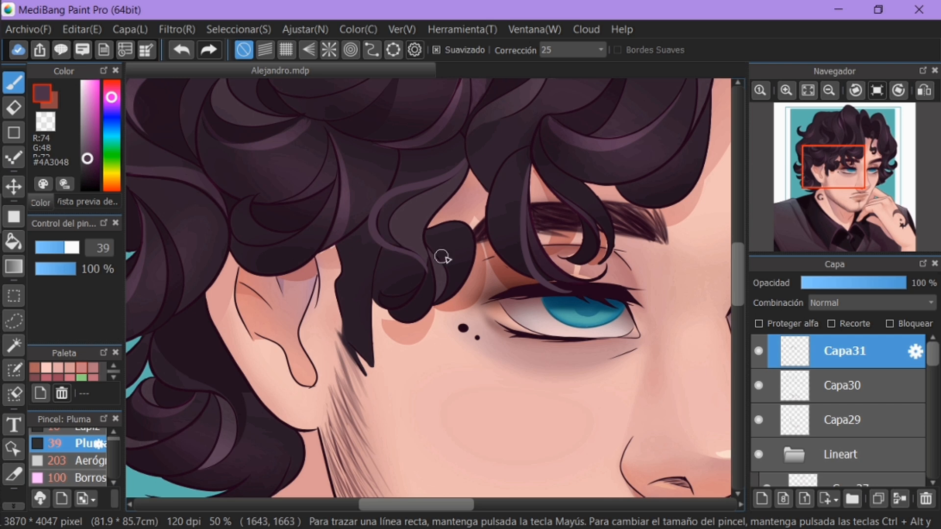
key(e)
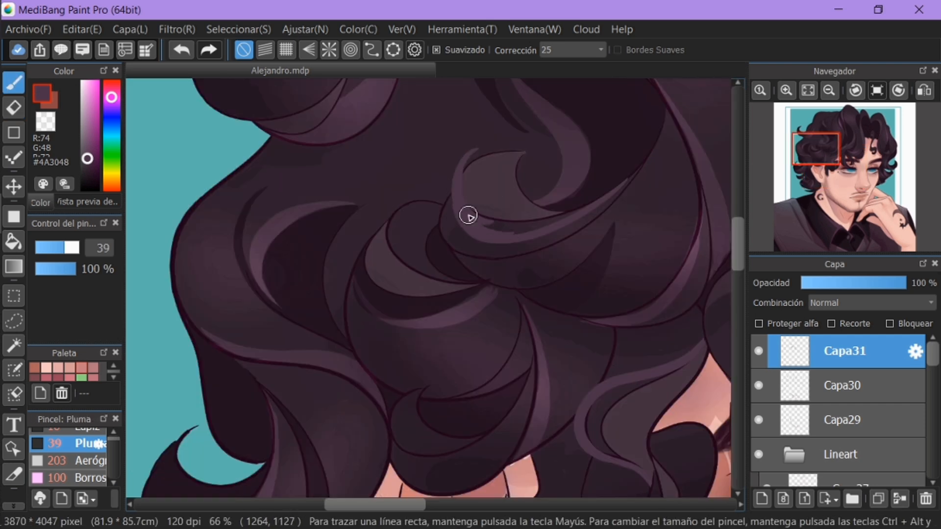
drag(468, 215, 557, 222)
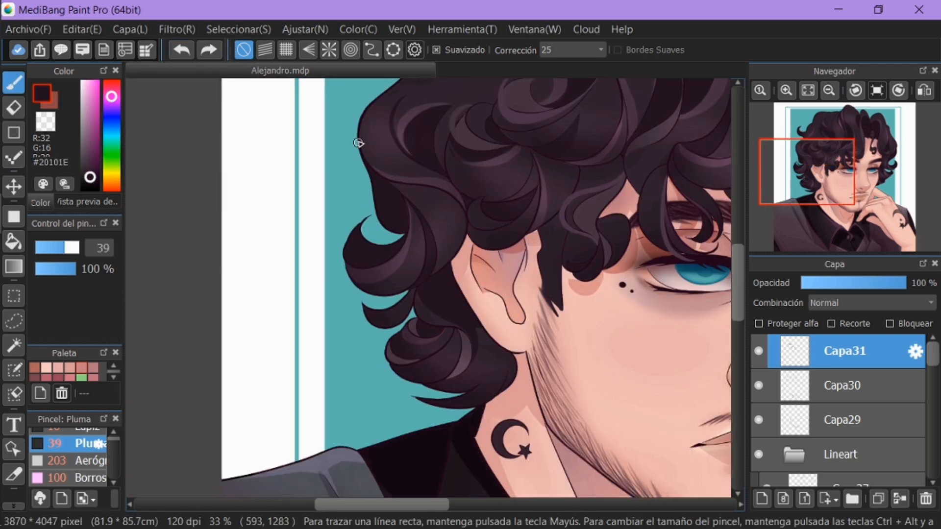
Paint a loose #20101E strand along the outer edge of the back curls, redoing the rough stroke
drag(379, 189, 361, 130)
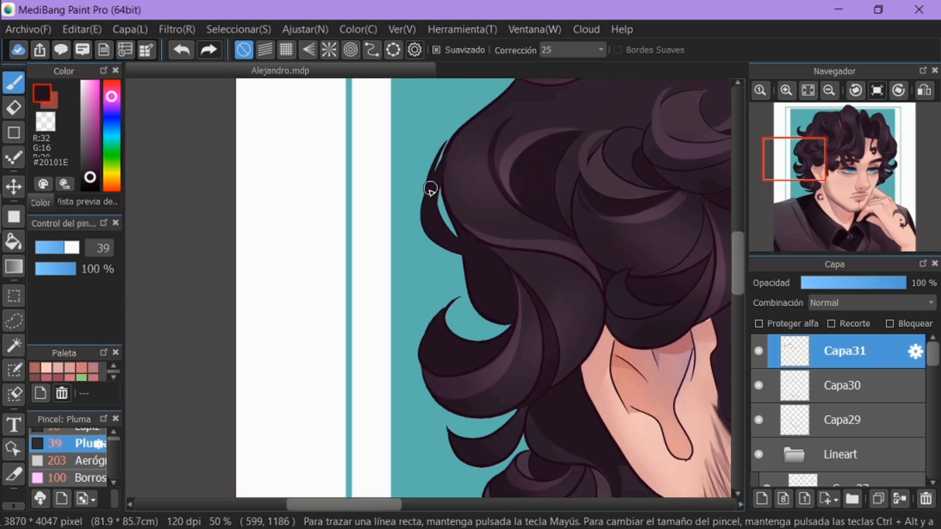
key(ctrl+z)
drag(434, 155, 427, 228)
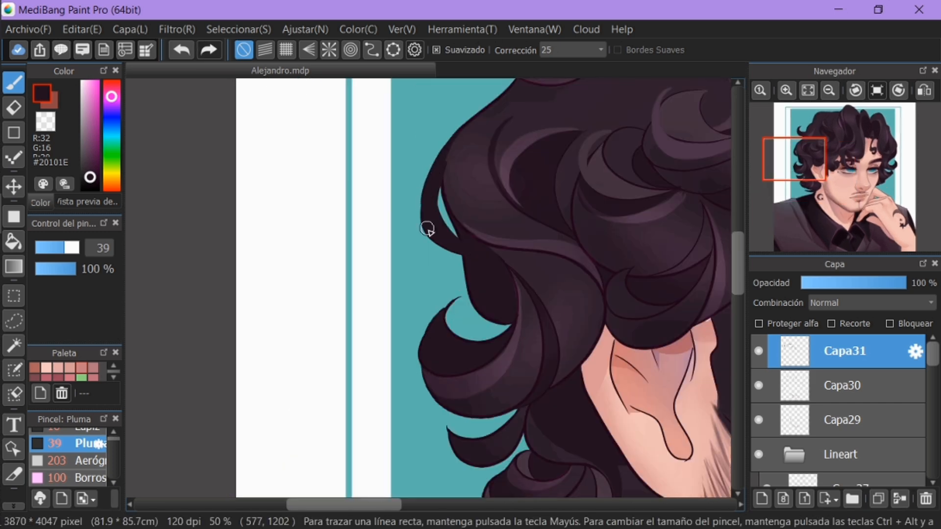
key(e)
key(b)
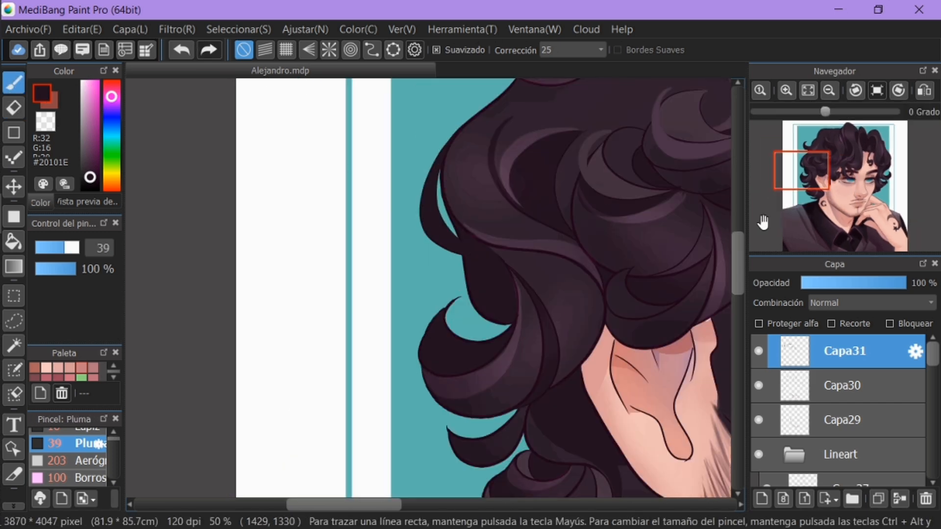
Paint a loose #433040 strand looping out of the lowest curl behind the ear, undoing misplaced strokes
drag(802, 170, 813, 187)
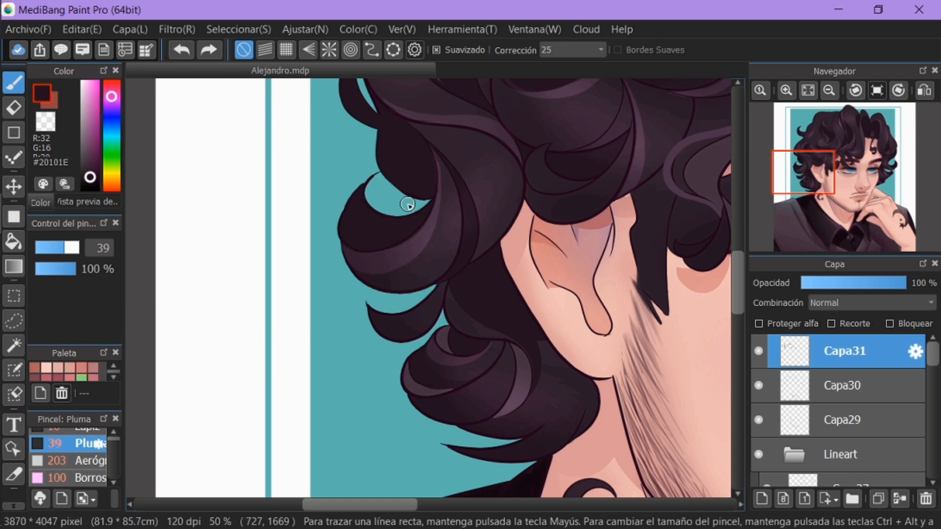
click(808, 90)
click(786, 90)
click(785, 90)
drag(827, 182, 807, 189)
click(786, 90)
right_click(462, 299)
mouse_move(479, 293)
mouse_down()
mouse_move(441, 260)
mouse_move(415, 294)
mouse_up()
key(ctrl+z)
key(e)
key(b)
key(ctrl+z)
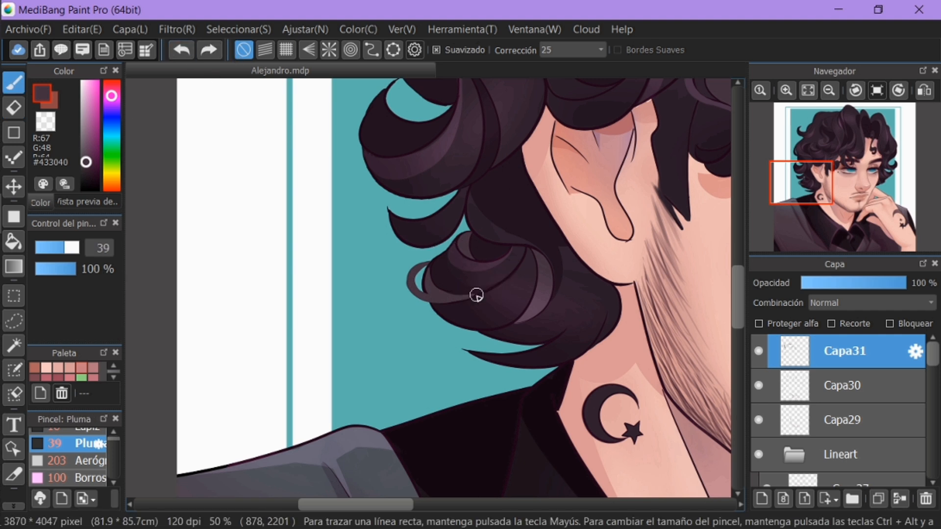
Paint a #281826 strand on the small outer curl behind the ear, comparing it with undo and redo
alt+click(449, 291)
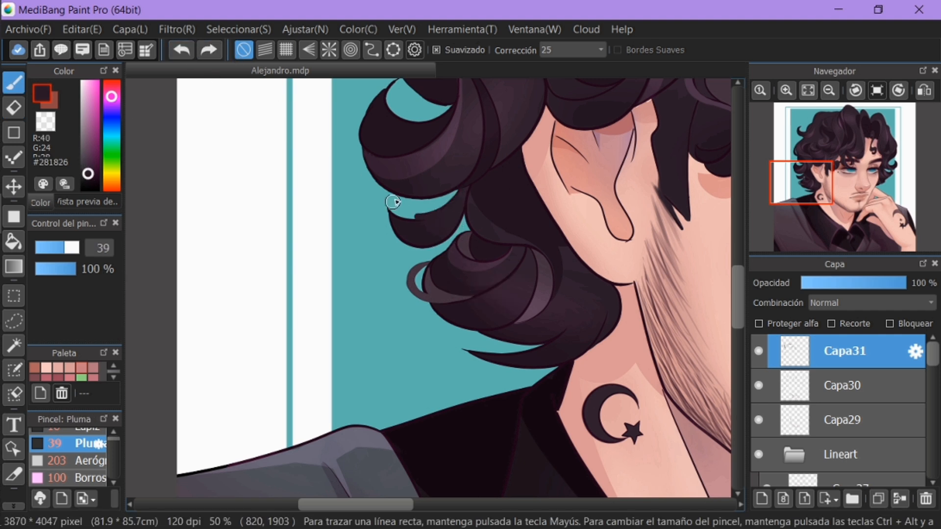
drag(452, 204, 387, 148)
key(ctrl+y)
key(ctrl+z)
key(ctrl+y)
Paint loose #3C2939 and #453142 strands inside the two outward curls beside the far eye
scroll(533, 235, up, 1)
alt+click(396, 284)
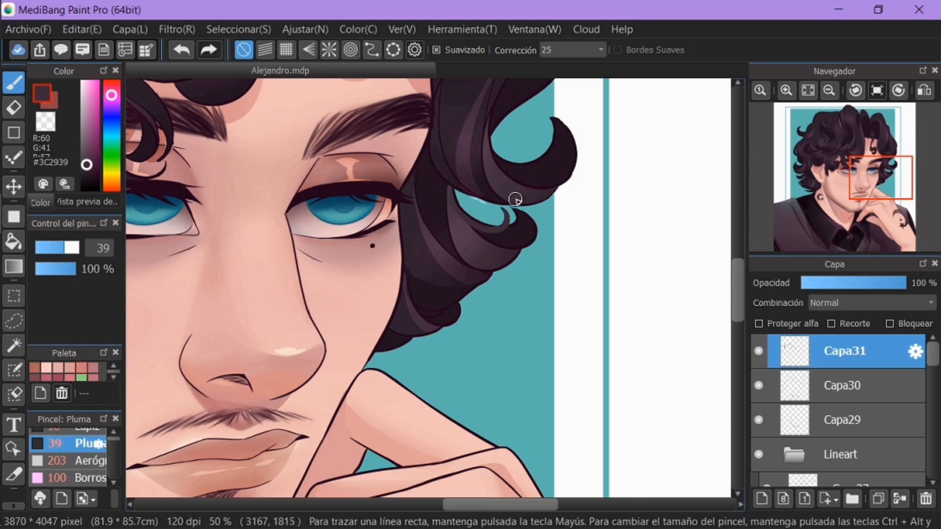
drag(514, 195, 430, 221)
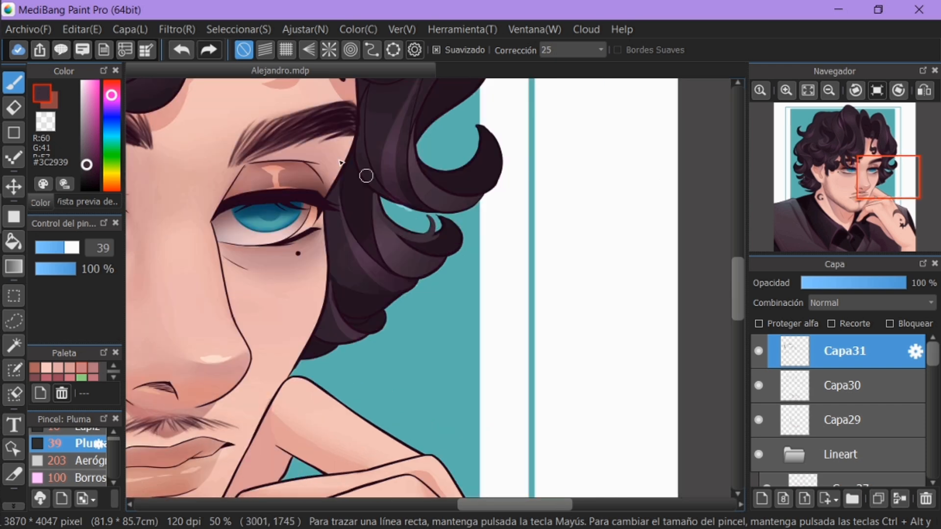
scroll(401, 326, up, 3)
alt+click(433, 306)
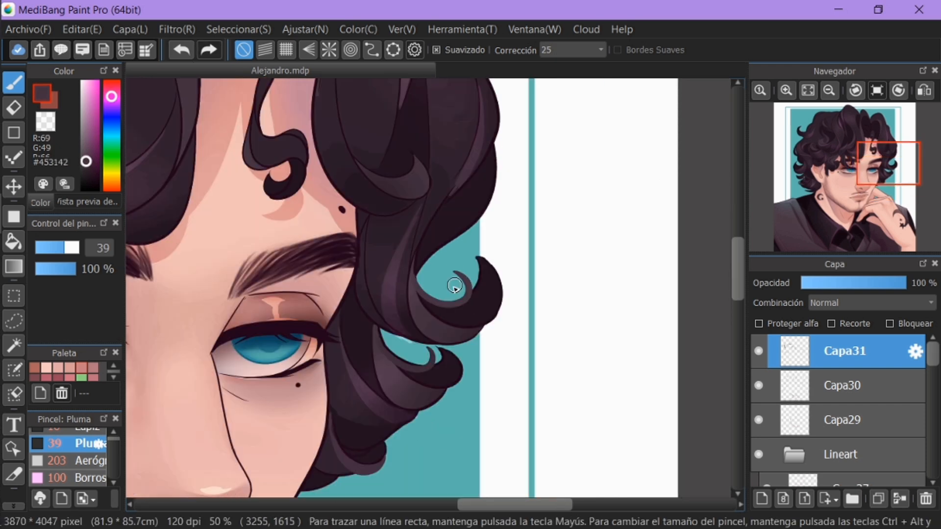
mouse_move(473, 289)
mouse_down()
mouse_move(399, 272)
mouse_move(425, 293)
mouse_up()
Paint a #20101E strand along the inner tip of the large outer curl beside the ear, undoing misplaced strokes
alt+click(414, 254)
key(ctrl+0)
click(184, 51)
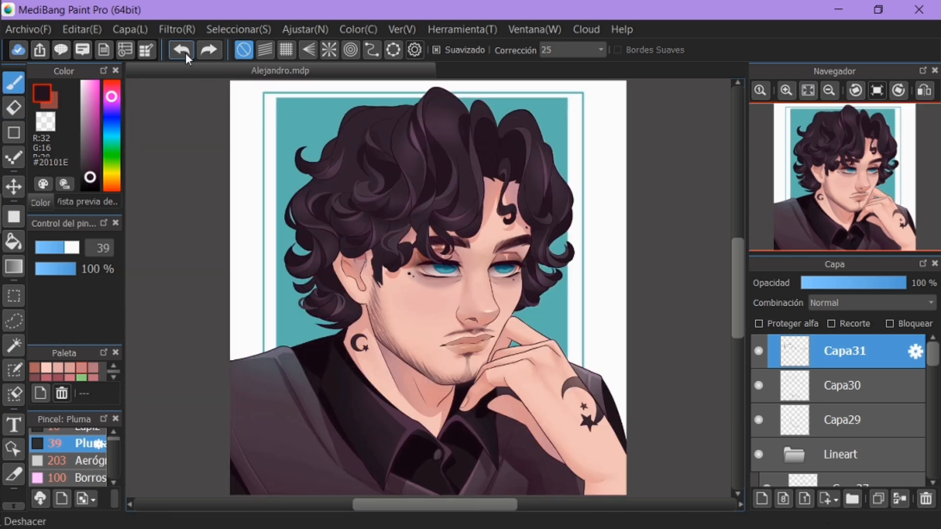
click(901, 175)
click(785, 91)
click(786, 90)
click(786, 90)
click(786, 91)
mouse_move(278, 261)
mouse_down()
mouse_move(329, 264)
mouse_move(331, 238)
mouse_move(302, 238)
mouse_move(328, 249)
mouse_move(258, 286)
mouse_move(288, 293)
mouse_move(322, 226)
mouse_move(290, 286)
mouse_move(315, 220)
mouse_up()
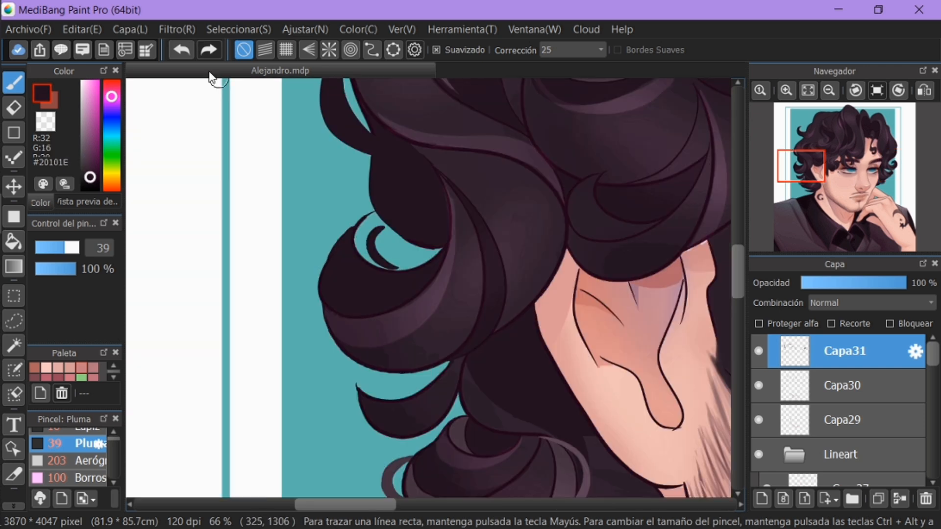
click(182, 50)
drag(377, 219, 406, 269)
key(ctrl+z)
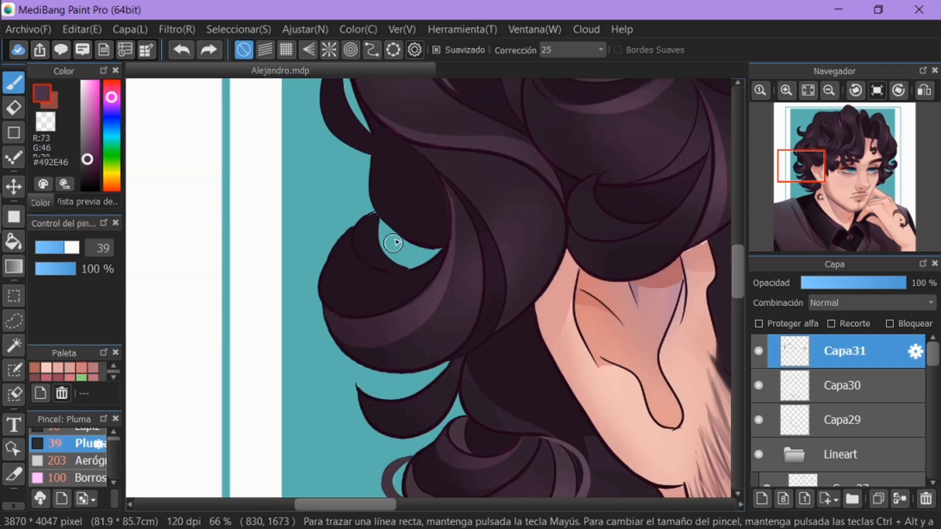
Paint a #492E46 strand on the large outer curl beside the ear and a loose #433040 strand over the forehead, undoing misplaced strokes
drag(361, 221, 448, 237)
scroll(447, 237, up, 1)
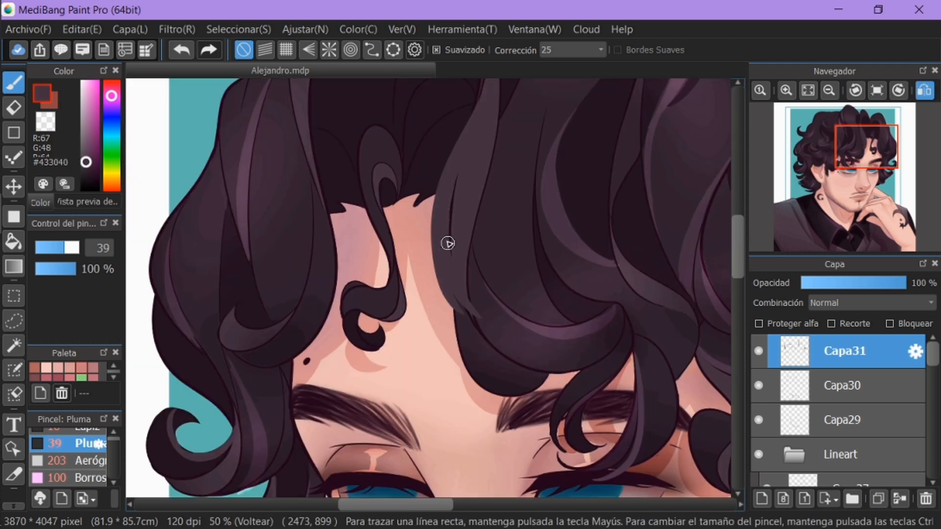
mouse_move(448, 243)
mouse_down()
mouse_move(451, 294)
mouse_move(485, 342)
mouse_up()
key(ctrl+z)
key(e)
key(b)
drag(425, 197, 517, 374)
key(ctrl+z)
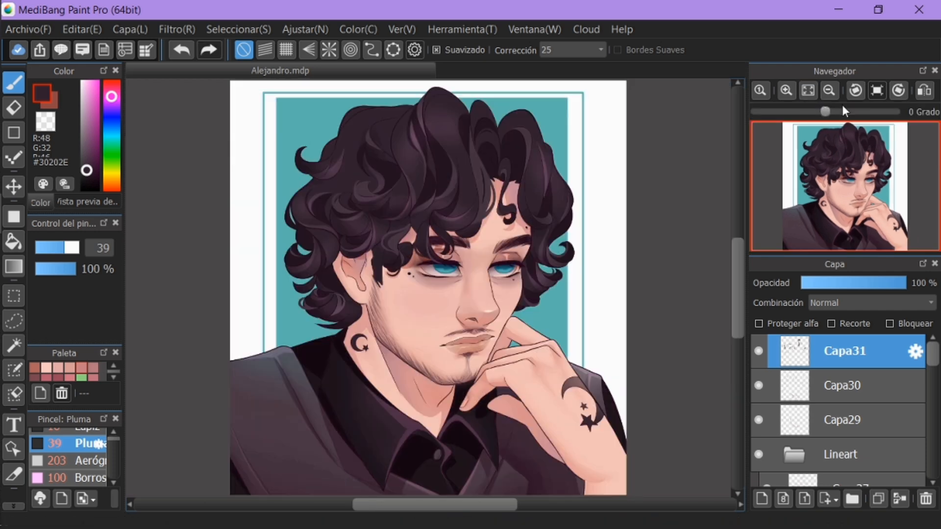
click(921, 96)
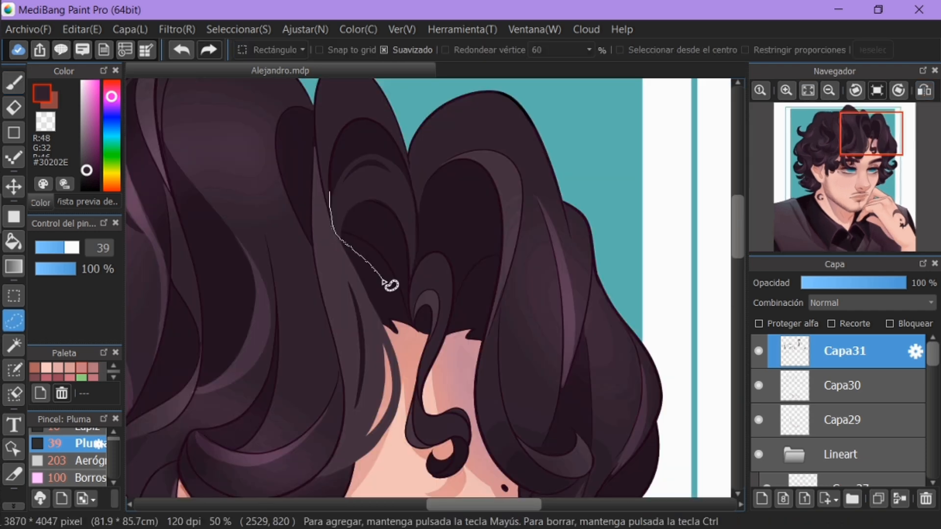
Lasso the strand shading on the parted central lock above the forehead, duplicate it and move the copy onto the neighbouring lock
drag(385, 283, 332, 188)
key(ctrl+c)
key(ctrl+v)
key(ctrl+t)
mouse_move(411, 209)
mouse_down()
mouse_move(472, 235)
mouse_move(489, 227)
mouse_up()
key(Return)
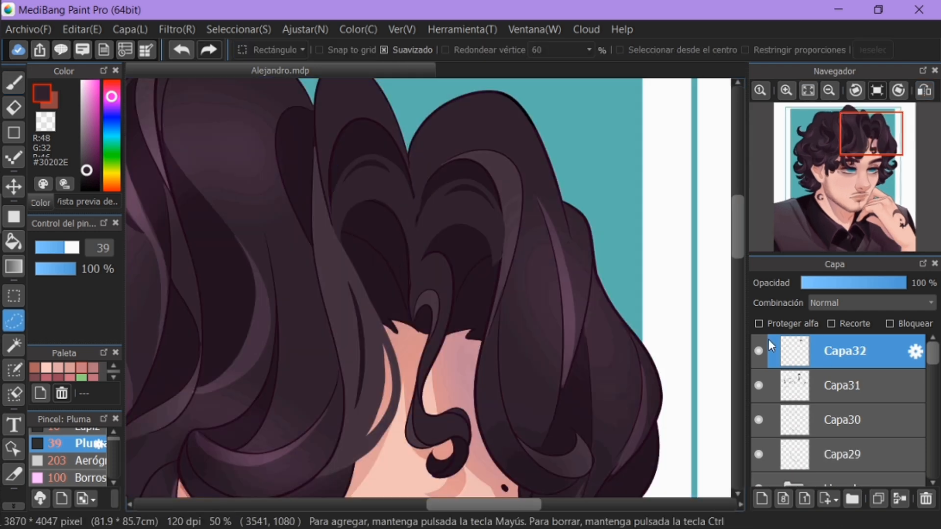
Erase excess strand shading around the two parted locks above the forehead, working on layer Capa31
click(793, 385)
click(14, 107)
drag(349, 177, 334, 230)
drag(360, 162, 411, 249)
drag(459, 135, 479, 180)
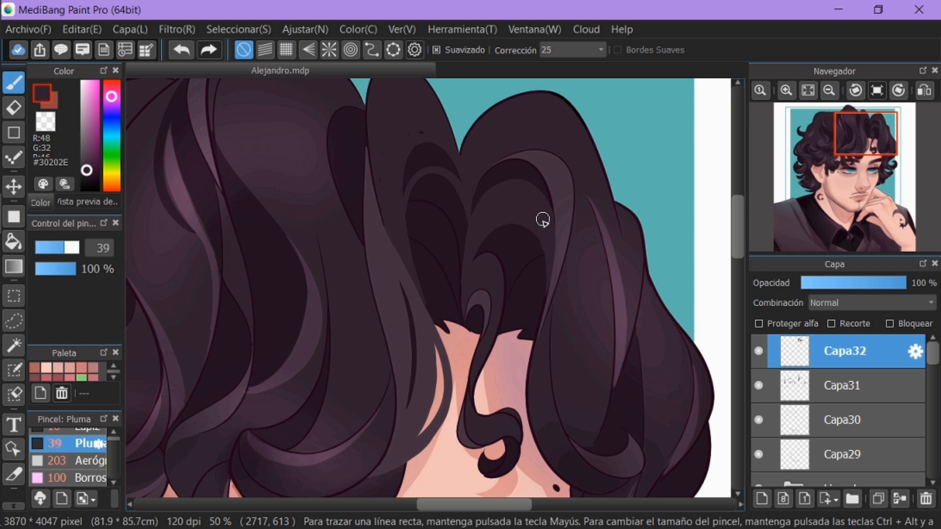
Paint a curved #433040 strand across the crown beside the central lock
scroll(375, 248, up, 2)
drag(338, 368, 302, 273)
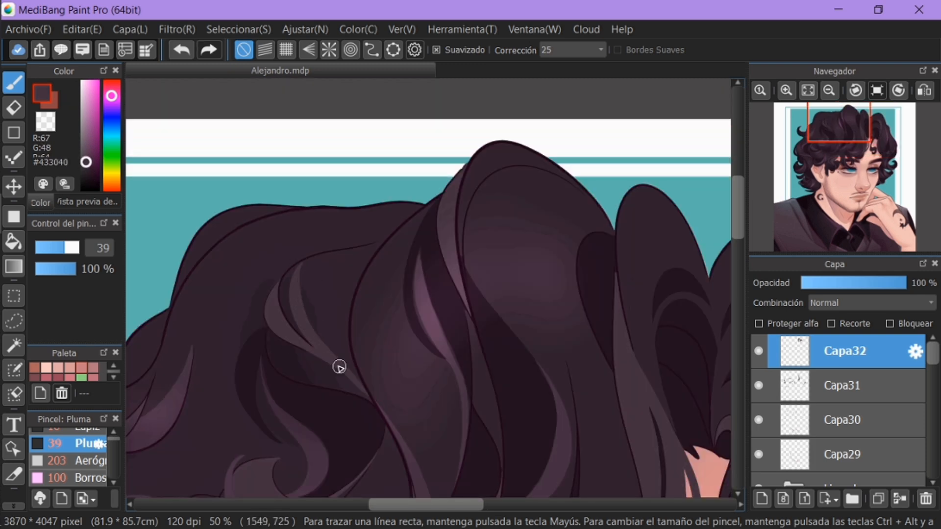
key(ctrl+0)
Paint loose #21111F strands around the lowest curls above the collar and neck tattoo, undoing misplaced strokes
scroll(833, 176, up, 4)
click(830, 191)
click(924, 90)
alt+click(532, 266)
mouse_move(583, 318)
mouse_down()
mouse_move(507, 260)
mouse_move(559, 321)
mouse_move(663, 295)
mouse_up()
key(ctrl+z)
key(ctrl+z)
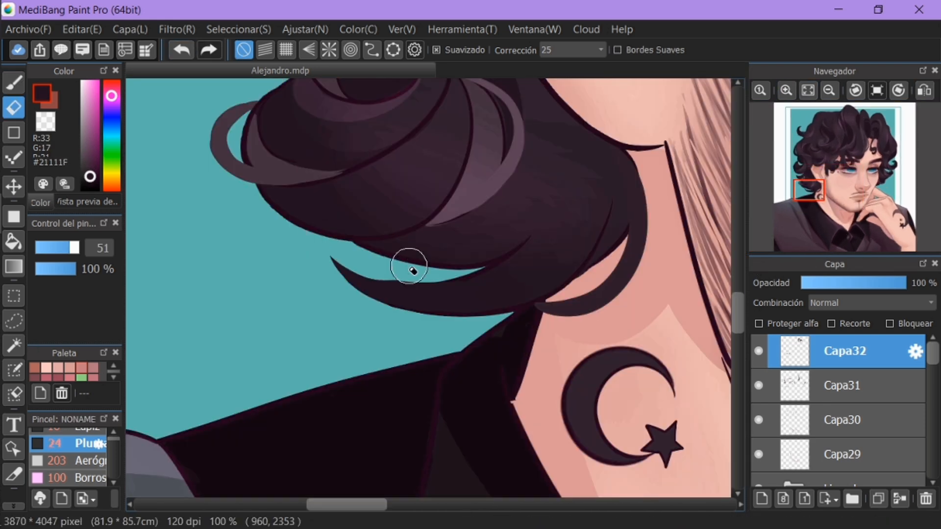
click(14, 82)
mouse_move(331, 254)
mouse_down()
mouse_move(380, 282)
mouse_move(339, 268)
mouse_move(330, 249)
mouse_move(373, 280)
mouse_move(483, 268)
mouse_move(535, 184)
mouse_up()
key(ctrl+z)
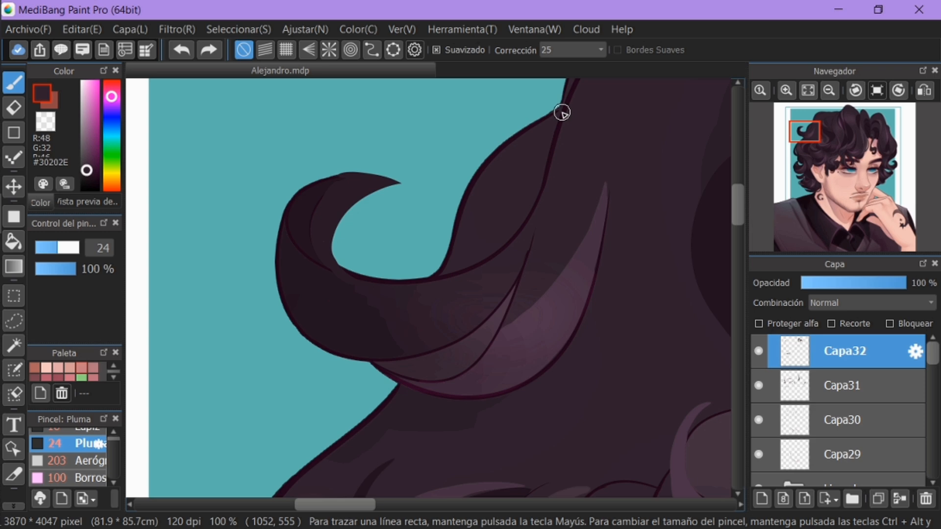
Paint #30202E strands beside the upper outward curl and along the loose forehead curl, undoing misplaced strokes
mouse_move(562, 110)
mouse_down()
mouse_move(426, 268)
mouse_move(540, 139)
mouse_move(449, 164)
mouse_up()
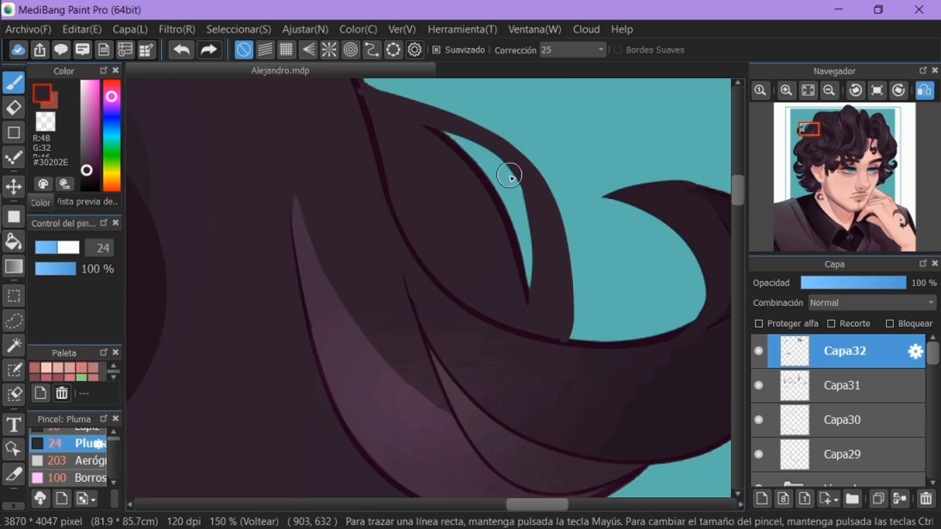
drag(510, 177, 521, 301)
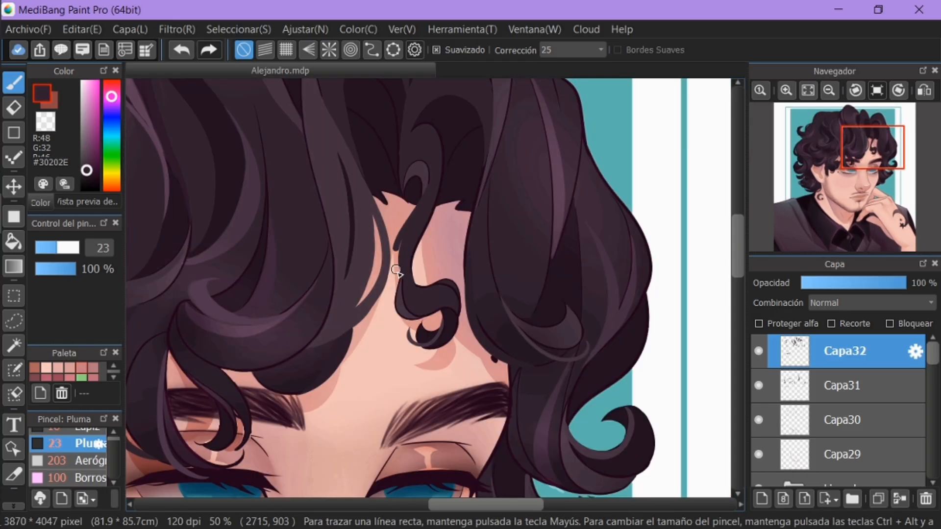
mouse_move(419, 220)
mouse_down()
mouse_move(401, 200)
mouse_move(425, 300)
mouse_up()
click(181, 49)
click(181, 49)
drag(420, 204, 416, 289)
drag(395, 236, 401, 272)
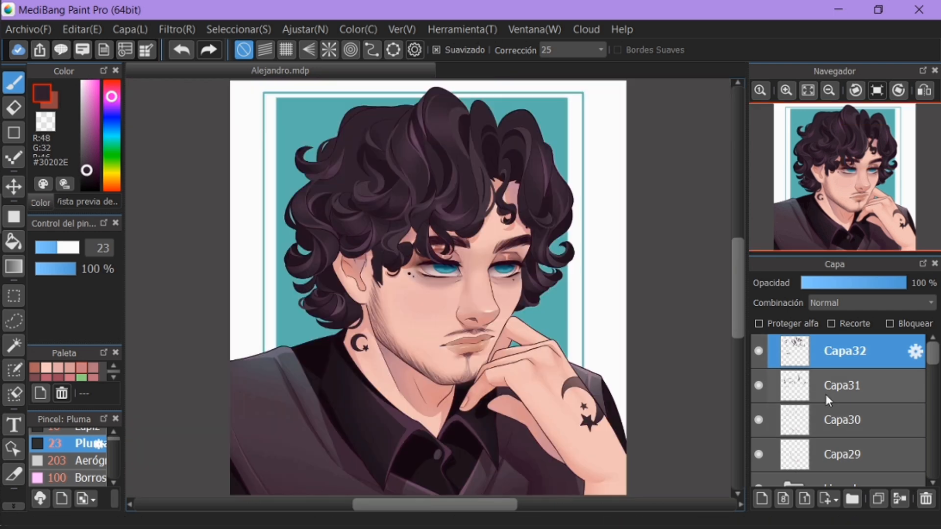
Set the new layer Capa33 to Superposición blending and the Pluma brush to size 203, 100% opacity and colour #F4F4F4
click(833, 302)
click(837, 352)
drag(74, 268, 80, 268)
drag(58, 247, 98, 248)
click(83, 85)
Paint #F4F4F4 highlight shapes on the main curls on Capa33, then carve them into strands with the eraser
click(350, 219)
click(183, 54)
drag(351, 221, 358, 229)
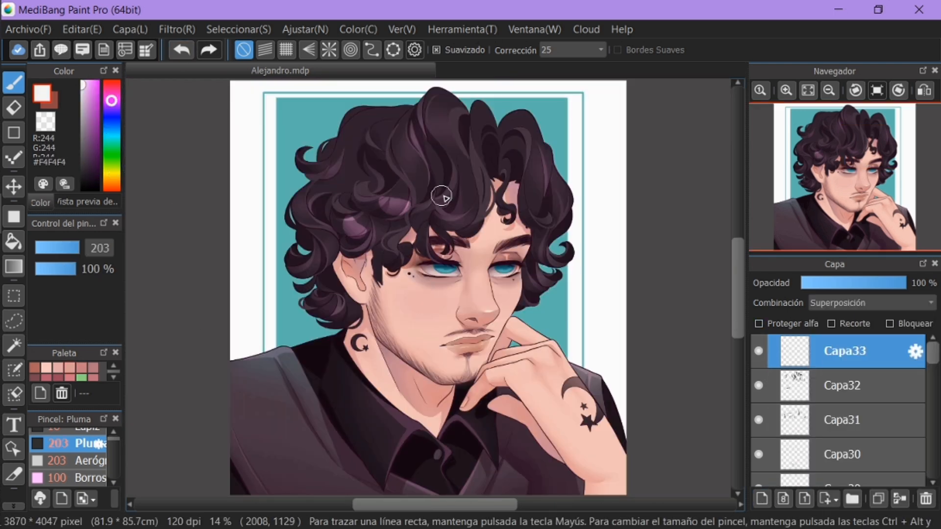
key(ctrl+z)
mouse_move(406, 148)
mouse_down()
mouse_move(441, 135)
mouse_move(404, 147)
mouse_up()
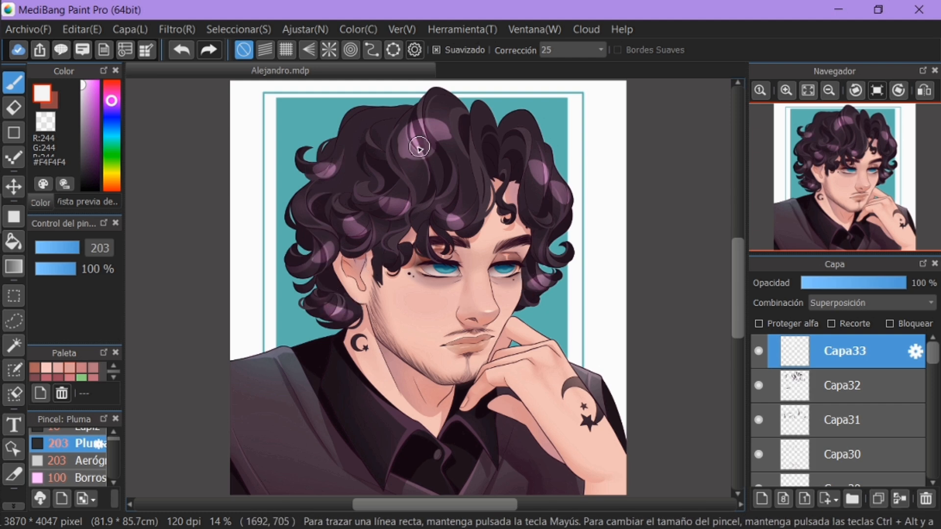
key(e)
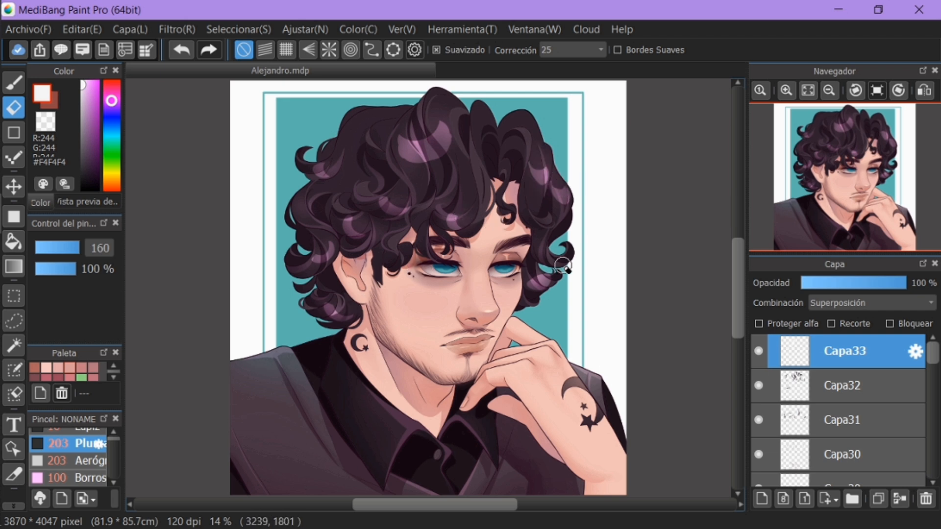
Airbrush soft #F4F4F4 glows over the curls at 25% opacity with sizes 386 and 193, erasing the excess
click(13, 83)
click(87, 457)
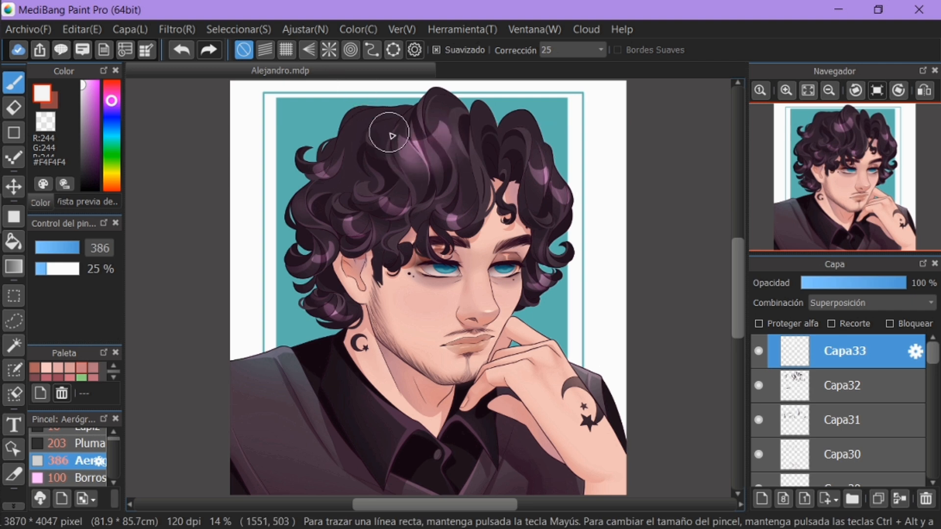
drag(78, 249, 79, 253)
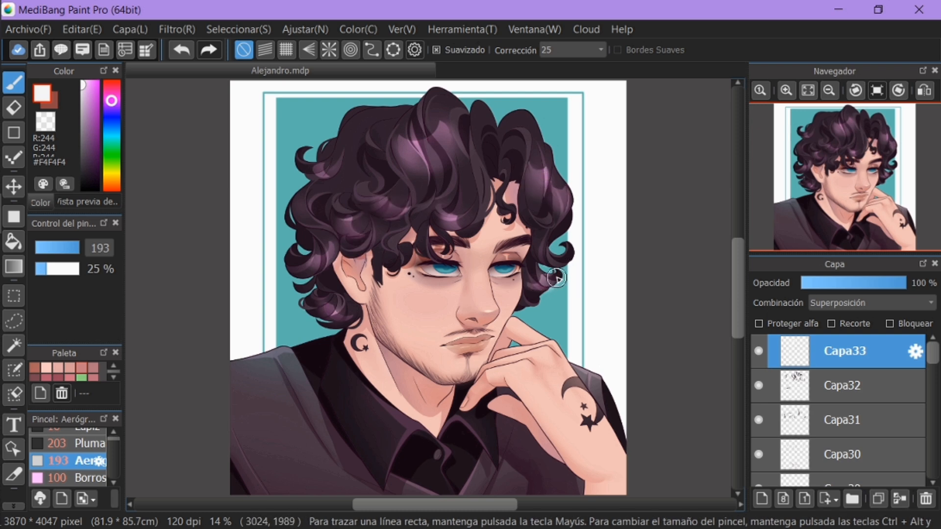
key(e)
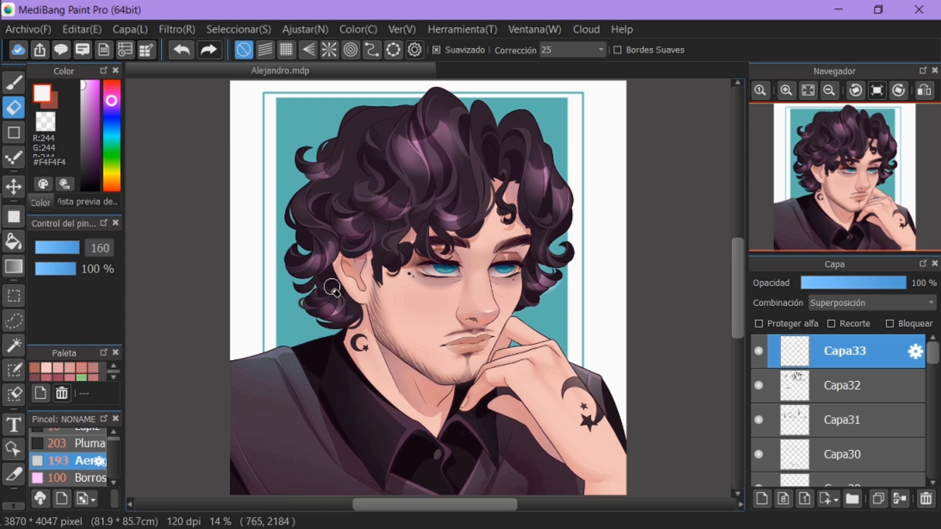
Lower Capa33's opacity to 72% and soften the hair highlights with a size 884 eraser at 19% opacity
key(b)
click(888, 287)
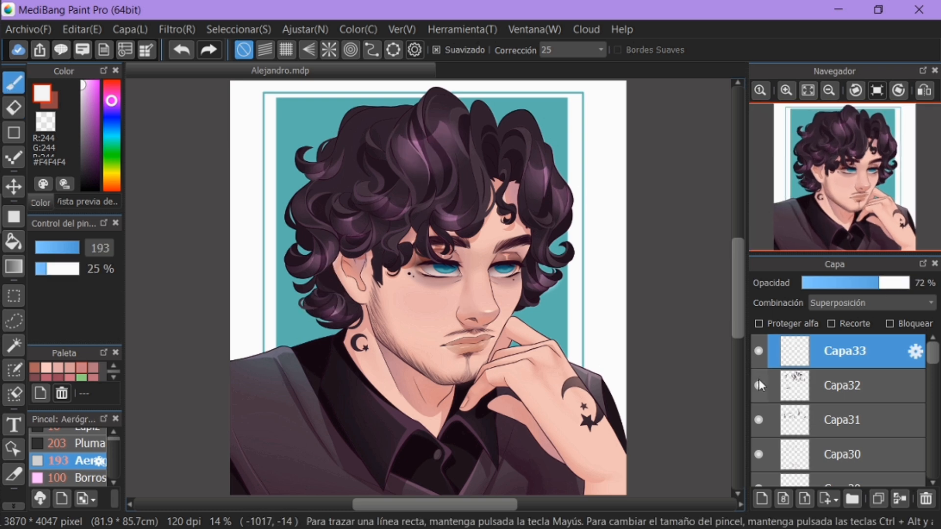
key(e)
key(ctrl+minus)
click(47, 269)
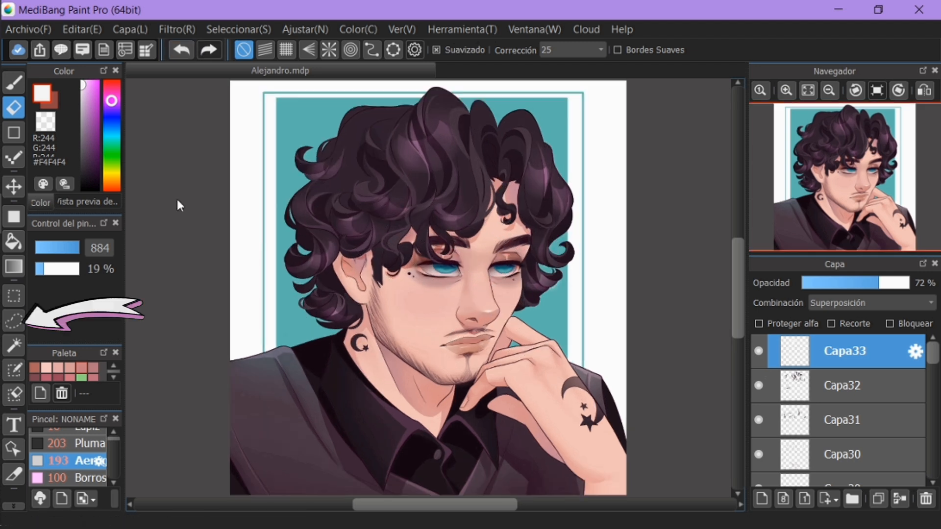
Lasso the highlights across the top of the crown and shift them slightly with a free transform
key(l)
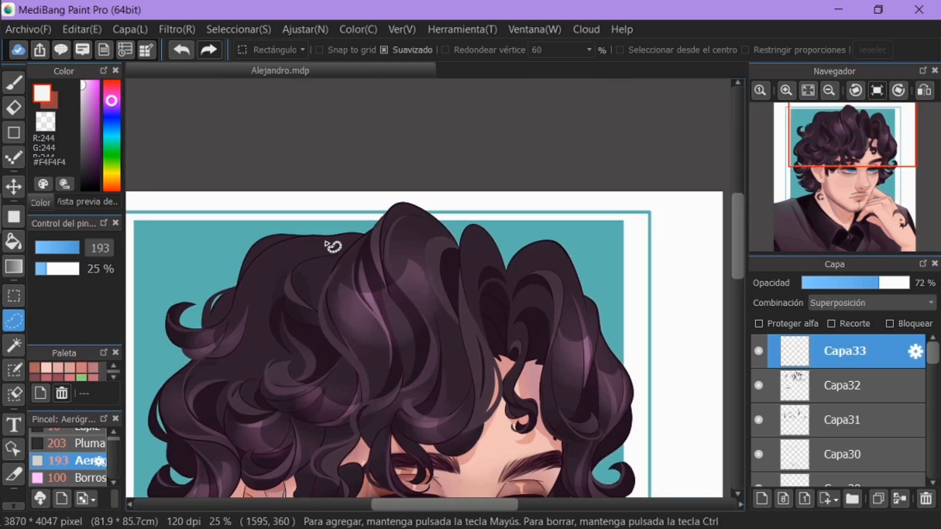
mouse_move(326, 248)
mouse_down()
mouse_move(473, 296)
mouse_move(481, 269)
mouse_up()
key(ctrl+t)
drag(286, 271, 277, 268)
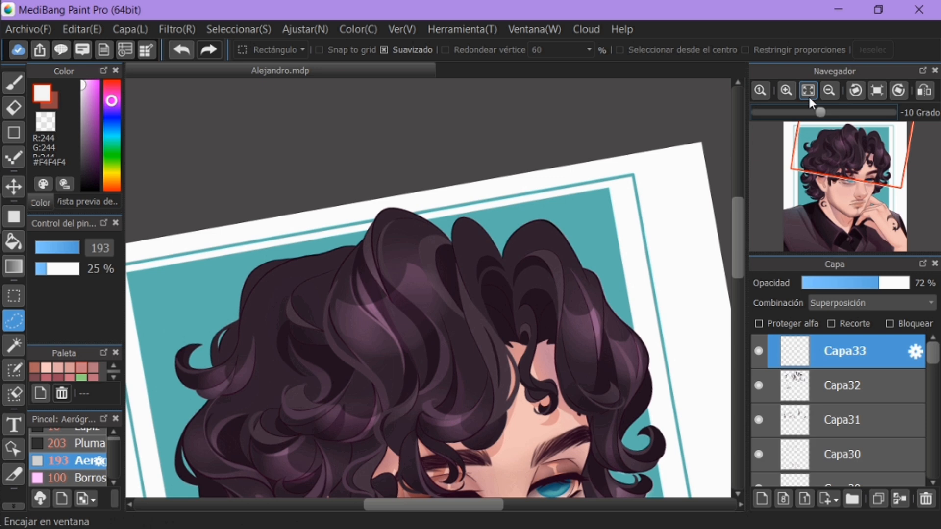
click(807, 90)
Reduce the eraser's size and raise its opacity
key(e)
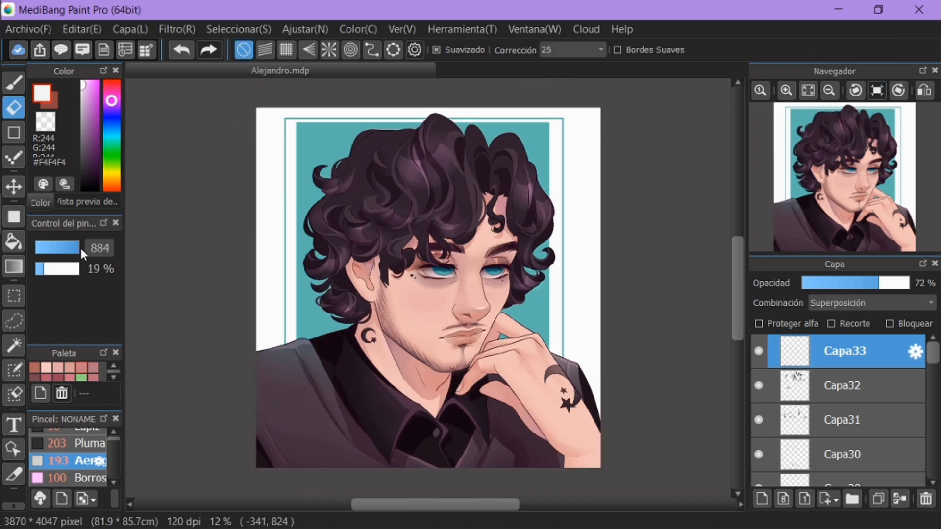
click(70, 248)
click(77, 268)
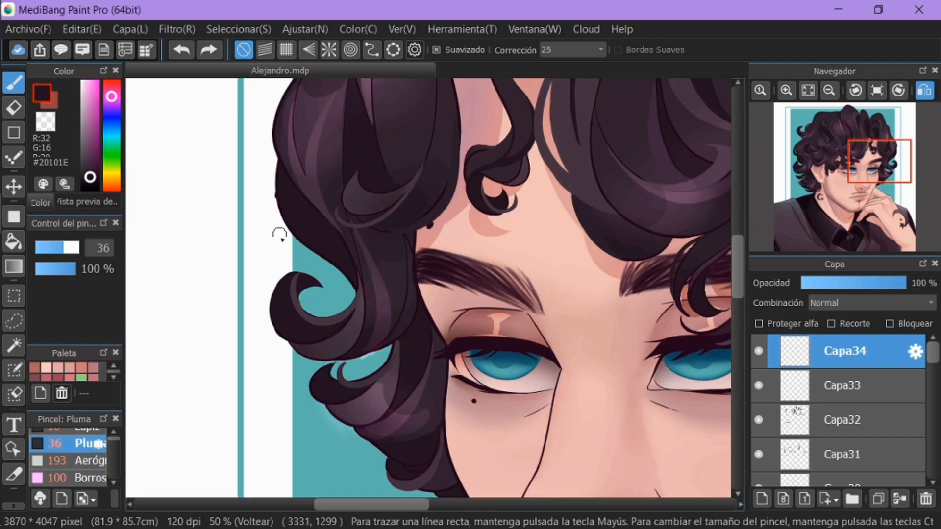
Trim the loose #20101E strand above the outward curl beside the far eye, using a size 36 eraser at 100% opacity
click(14, 107)
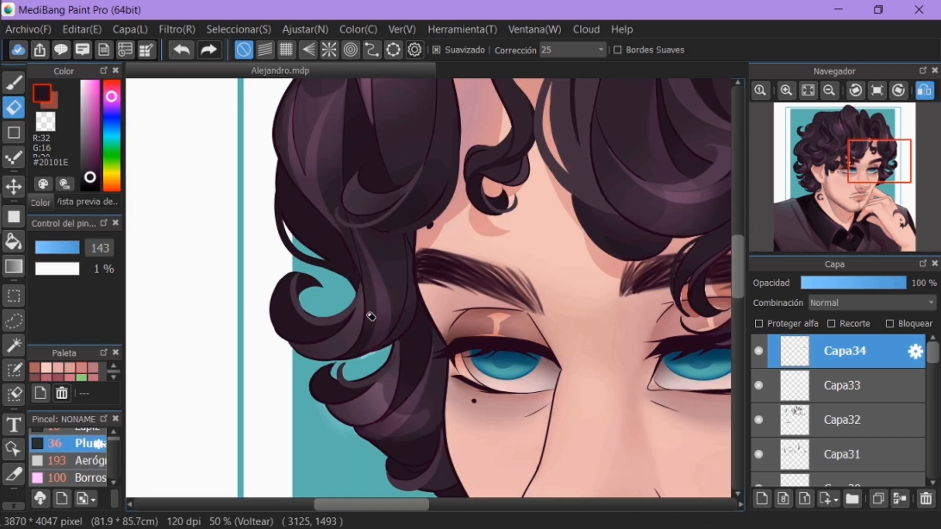
click(75, 268)
click(69, 248)
drag(317, 265, 420, 273)
Paint loose #432B40 strands with the size 23 Pluma beneath the lowest curl beside the far cheek, erasing the excess
key(b)
alt+click(377, 188)
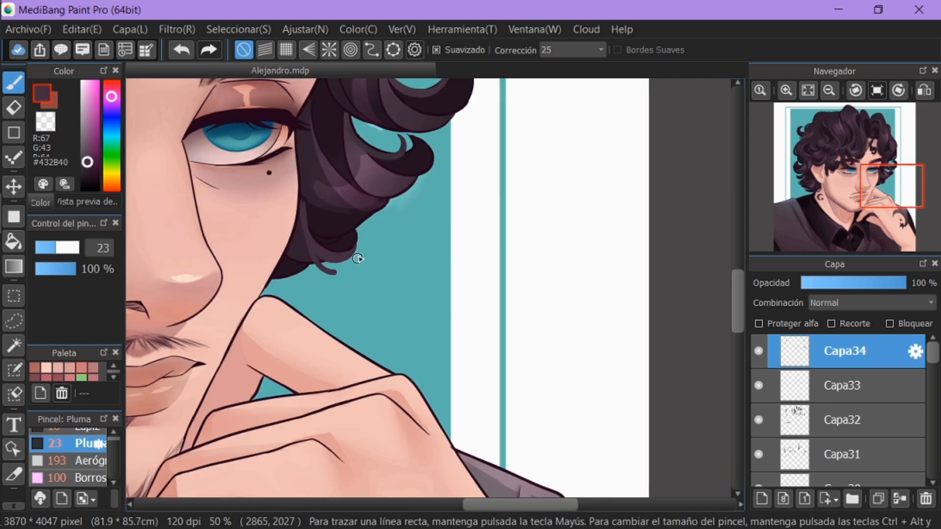
key(e)
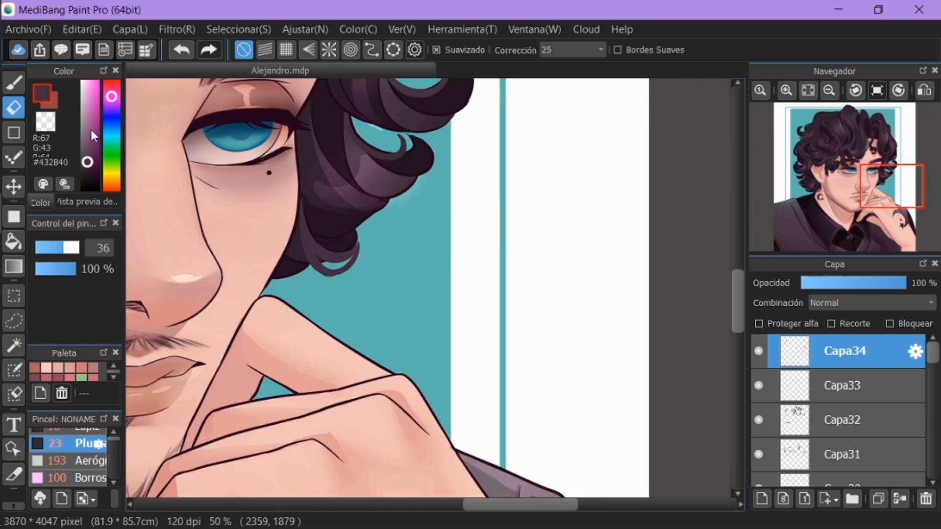
Paint a loose #241422 strand with the size 28 Pluma across the top of the ear
key(b)
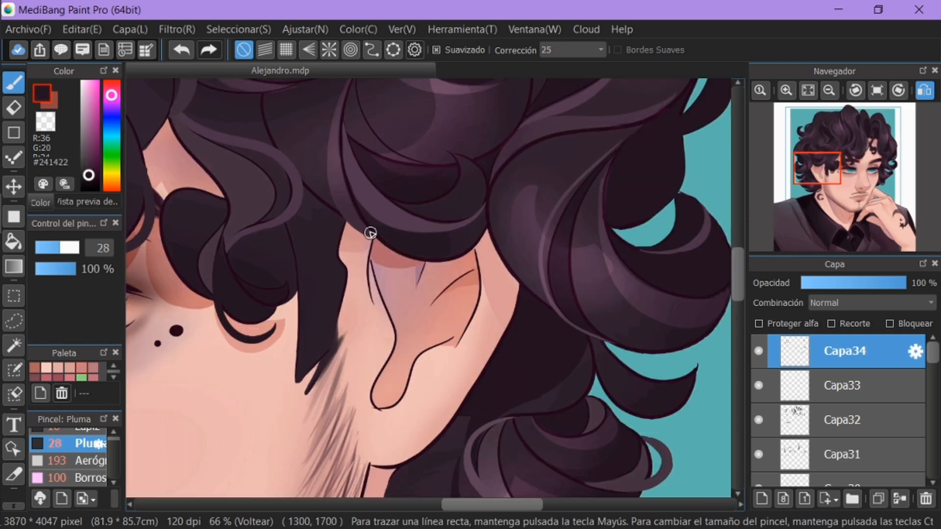
drag(372, 240, 461, 243)
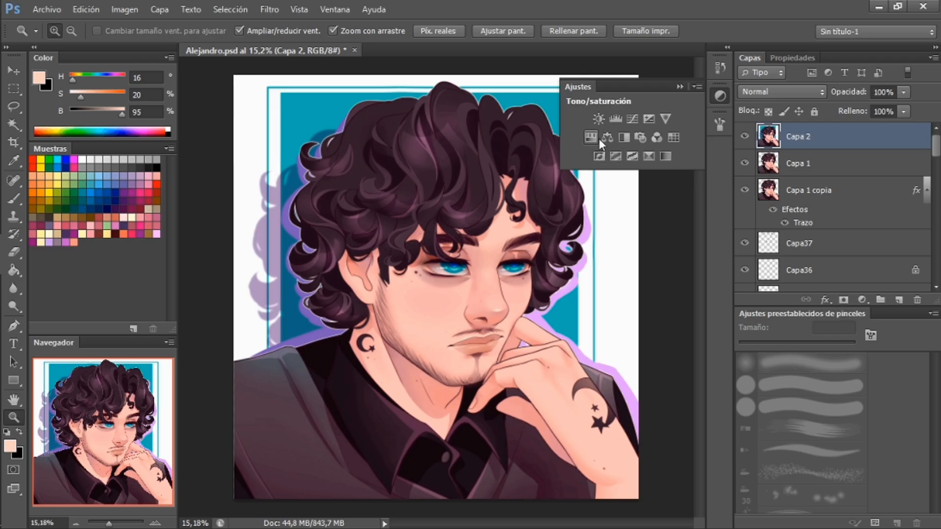
Switch to Photoshop, add an Equilibrio de color adjustment layer above Capa 2 and set its tone range to Sombras
click(606, 139)
click(751, 57)
right_click(842, 136)
click(758, 295)
double_click(807, 141)
click(805, 103)
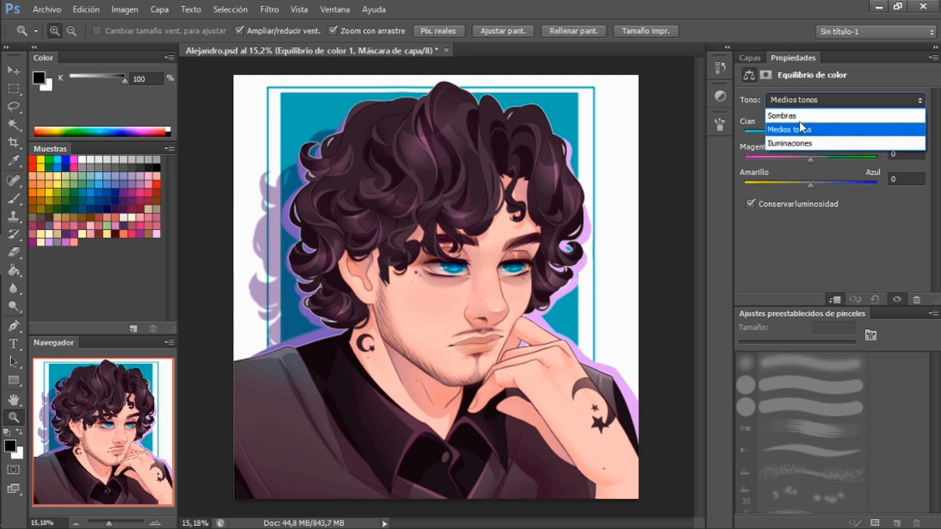
click(799, 116)
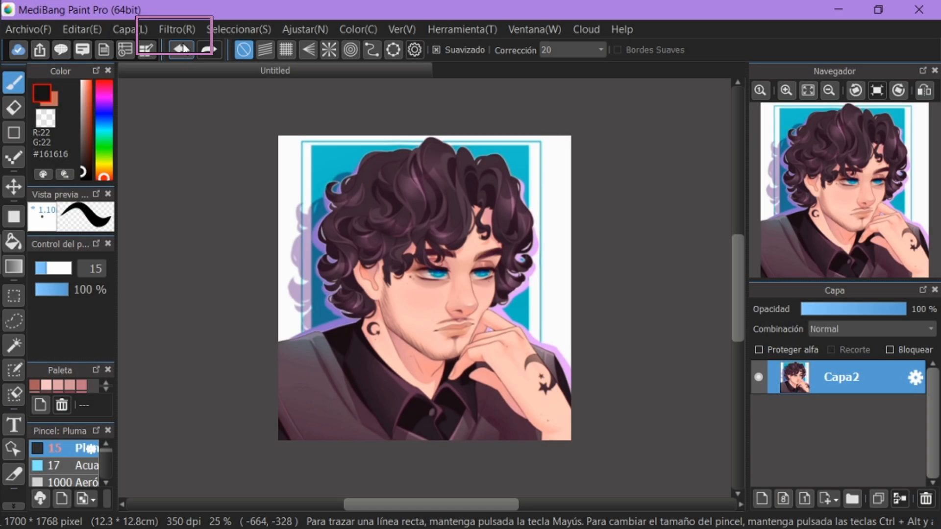
Switch to MediBang Paint Pro, open the tone curve adjustment for Capa2 and reshape the RGB curve with points along its length
click(176, 29)
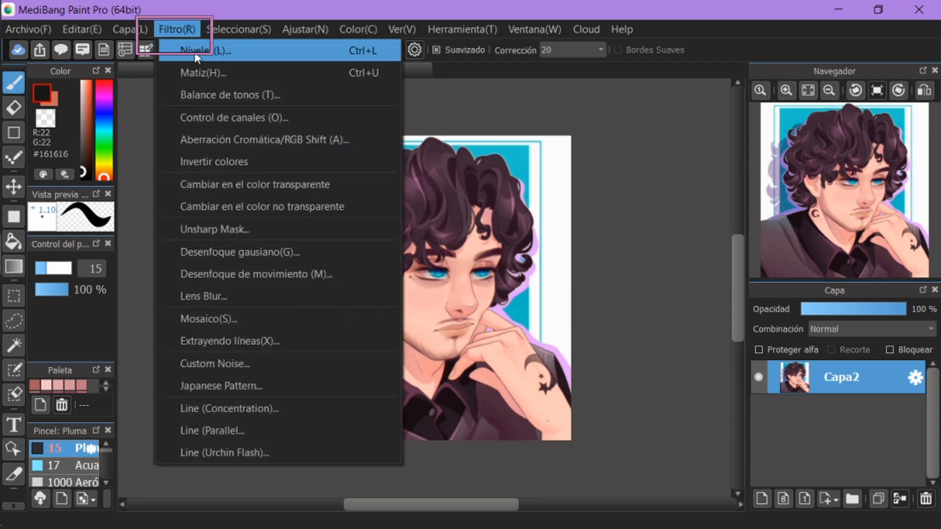
click(217, 95)
drag(650, 178, 645, 191)
drag(671, 160, 670, 165)
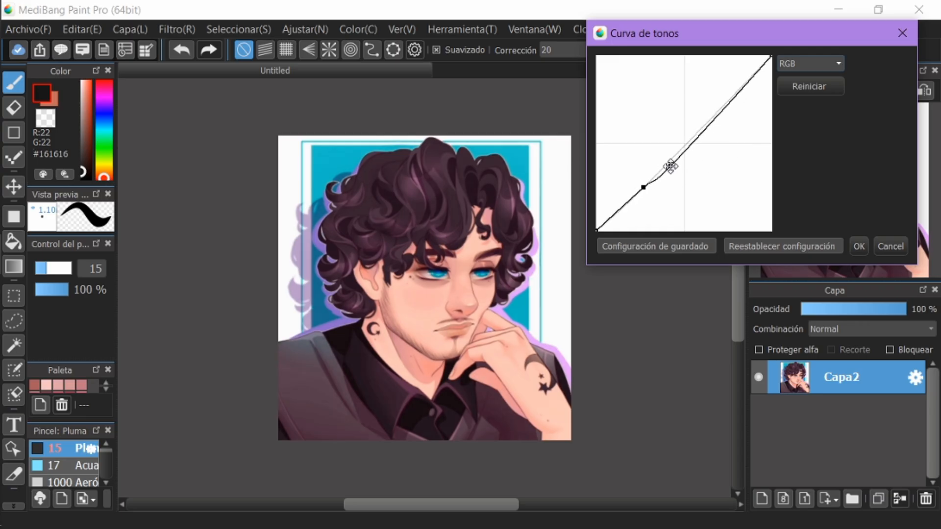
drag(716, 114, 718, 120)
drag(746, 87, 747, 75)
drag(717, 120, 716, 115)
drag(624, 209, 625, 214)
Change the tone curve channel and reshape that channel's curve through its shadows, midtones and highlights
click(811, 63)
click(798, 88)
click(810, 64)
click(798, 111)
mouse_move(717, 115)
mouse_down()
mouse_move(723, 122)
mouse_move(717, 112)
mouse_up()
drag(670, 165, 665, 165)
drag(645, 191, 633, 190)
click(694, 136)
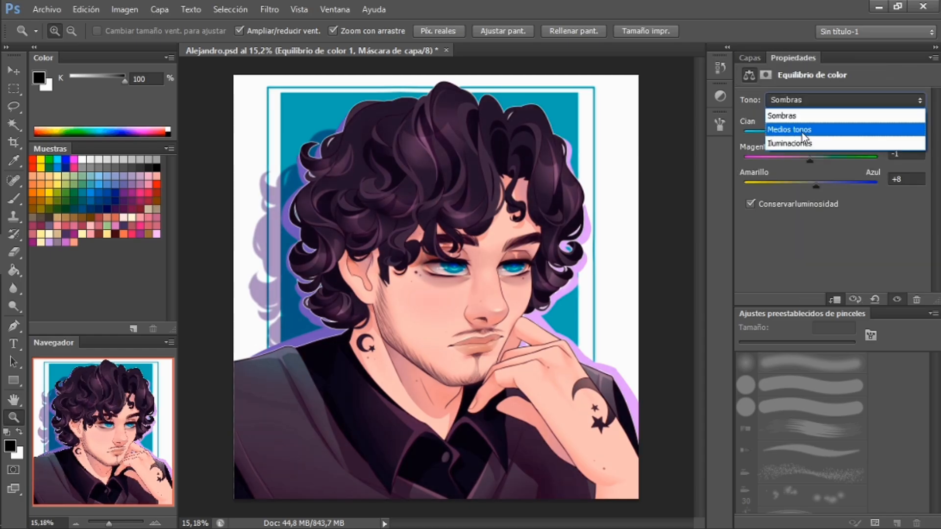
Return to Photoshop, switch the colour balance range to Iluminaciones and reshape the highlight end of the Curvas 3 RGB curve
click(804, 142)
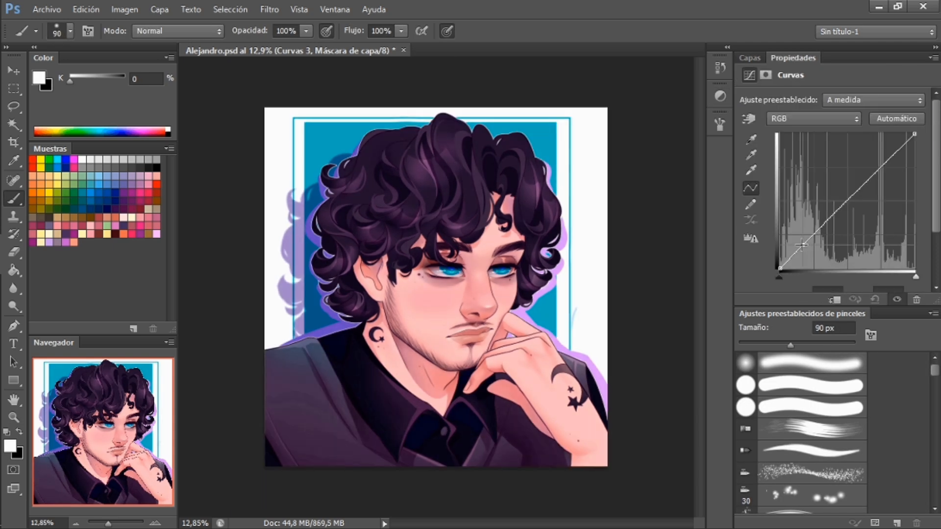
drag(894, 169, 892, 161)
drag(906, 145, 908, 151)
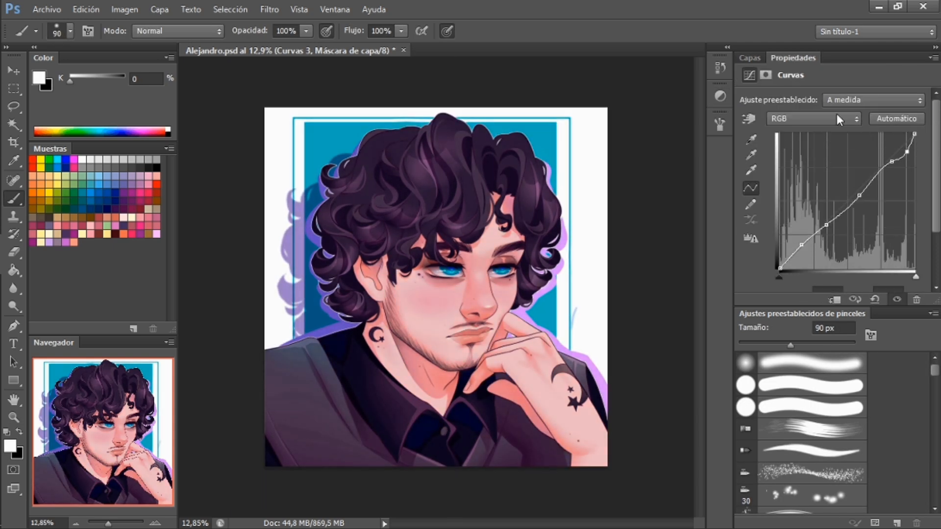
Toggle the top layer's visibility repeatedly to compare the portrait before and after, and adjust the layer's opacity
click(749, 57)
click(745, 137)
click(745, 137)
click(746, 137)
click(745, 137)
drag(904, 92, 926, 93)
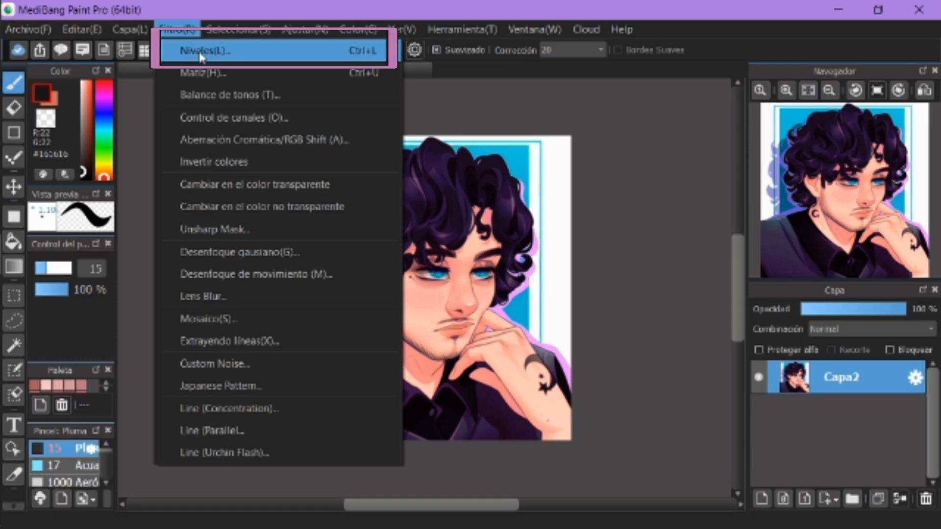
Switch to MediBang Paint Pro and adjust Capa2's levels with Niveles and its hue and saturation with Matiz
click(201, 53)
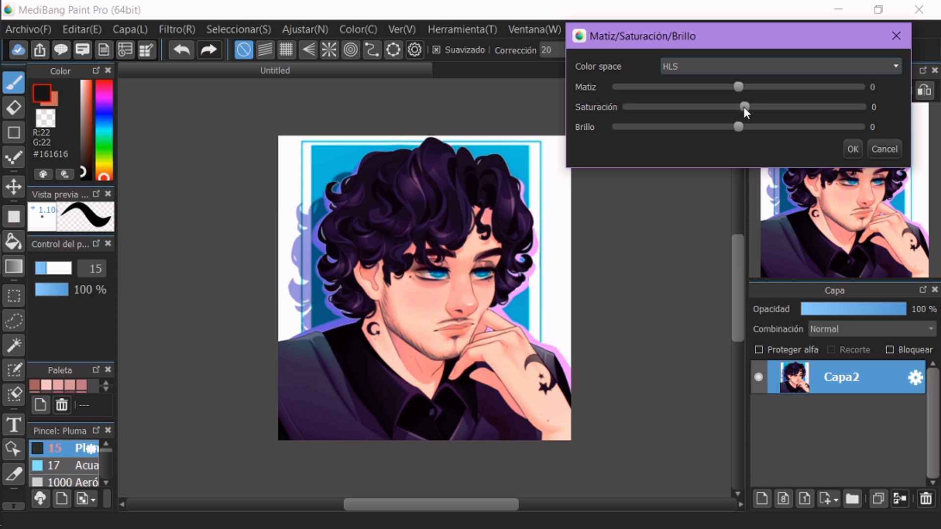
drag(743, 107, 726, 109)
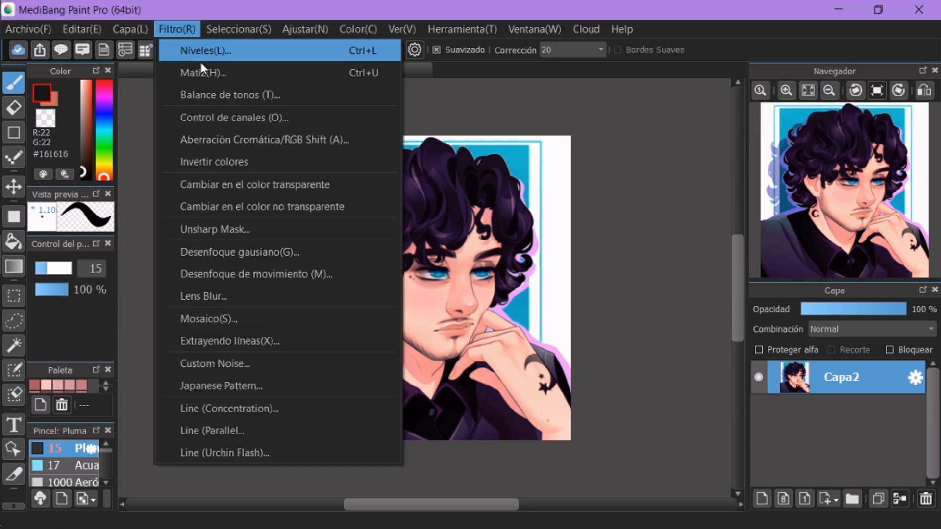
click(220, 58)
drag(712, 101, 717, 102)
drag(844, 100, 843, 100)
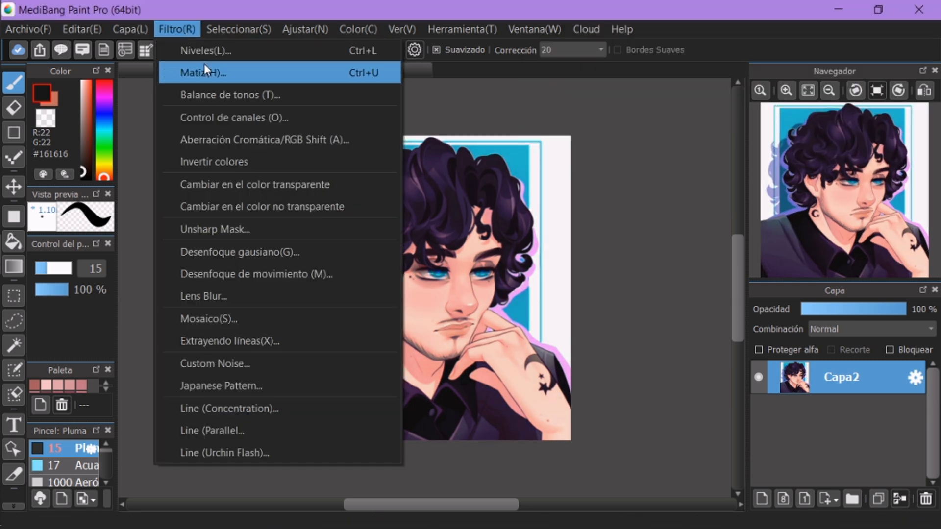
click(189, 71)
drag(723, 84, 716, 89)
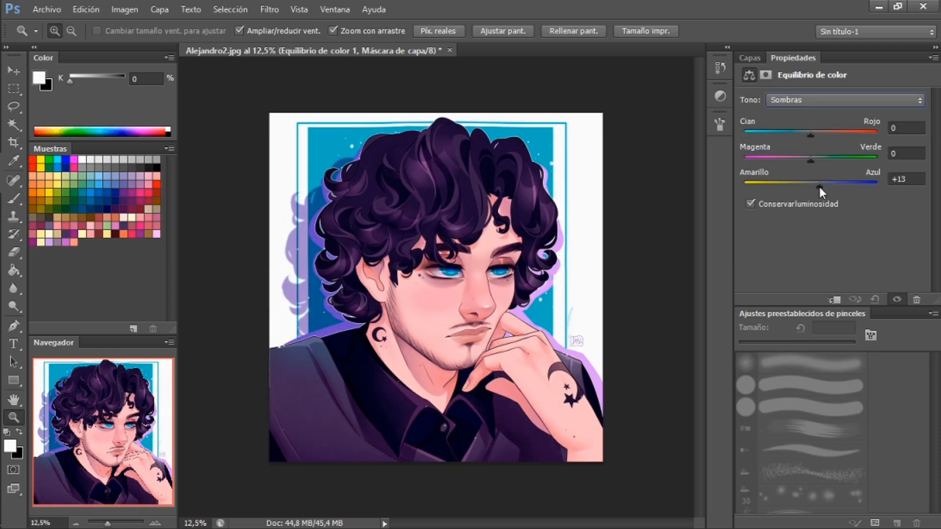
Return to Photoshop, fine-tune the Cian–Rojo balance in Alejandro2.jpg, and add a Curvas adjustment layer with a reshaped RGB curve
drag(811, 133, 809, 133)
click(843, 100)
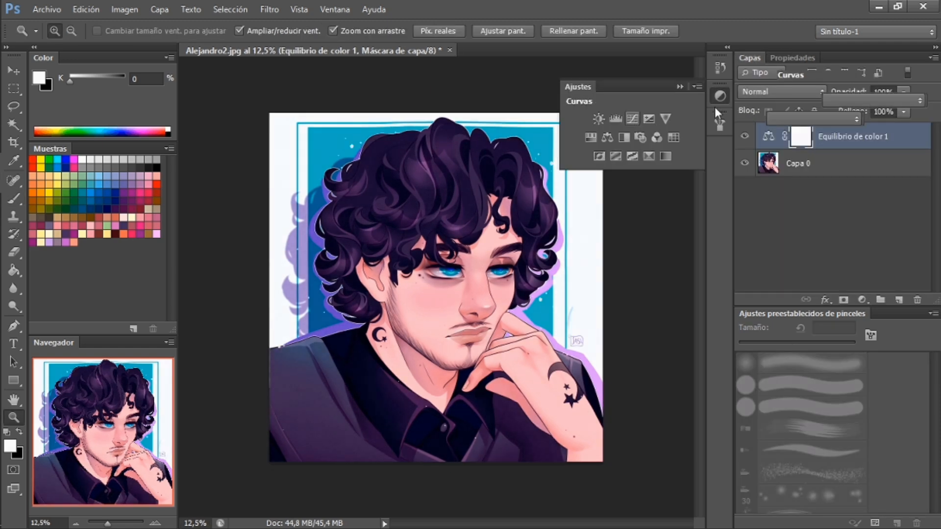
click(624, 120)
drag(866, 179, 869, 175)
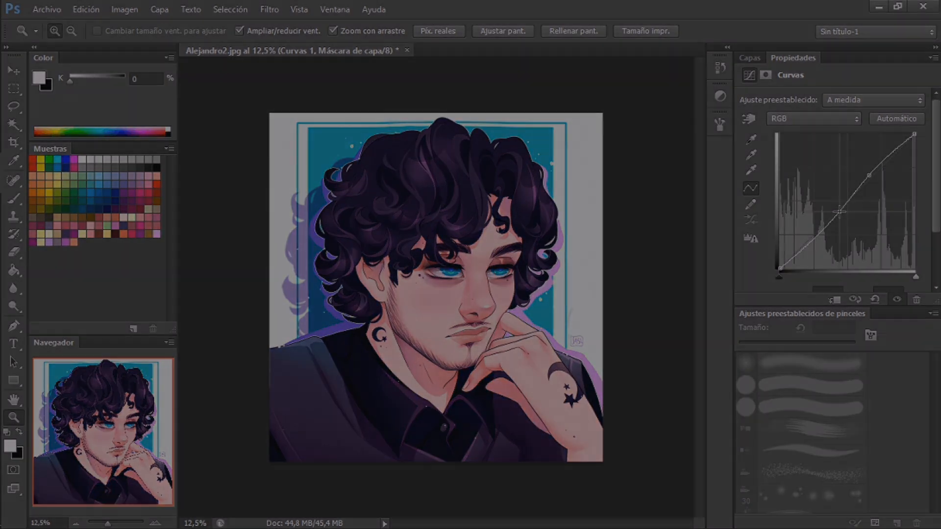